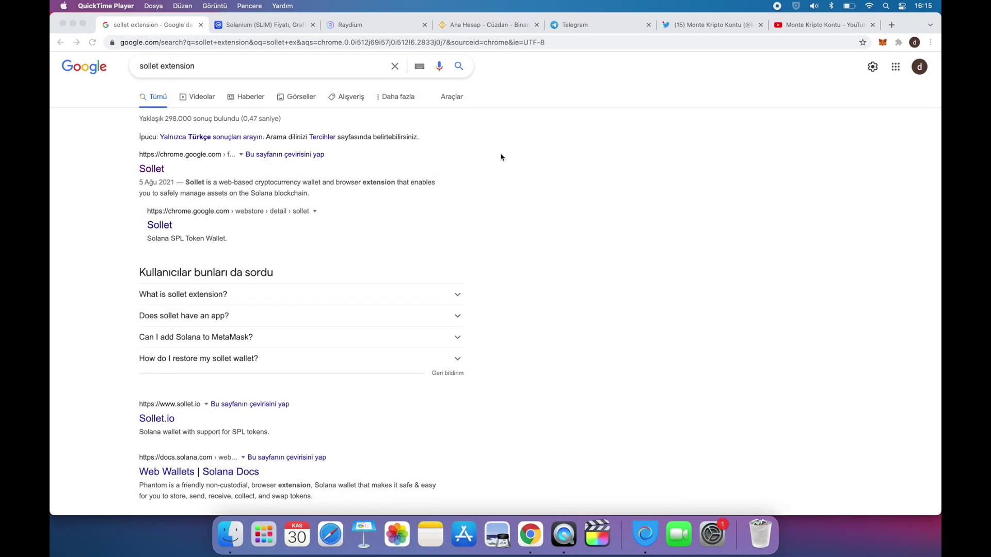
- Open the Sollet extension's Chrome Web Store page from the search results and add the extension to Chrome
{"action": "scroll", "coordinate": [603, 175], "scroll_direction": "up", "scroll_amount": 1}
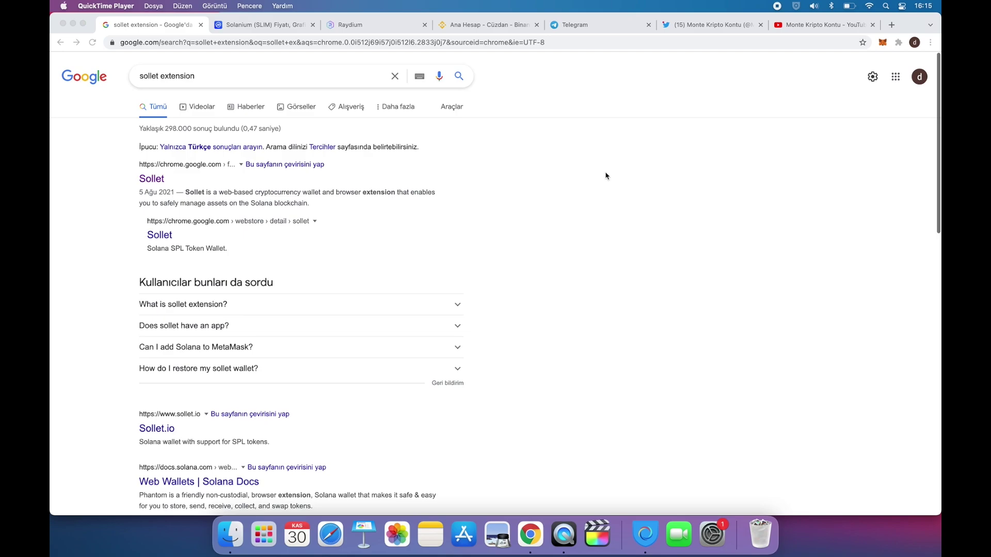
{"action": "left_click", "coordinate": [156, 180]}
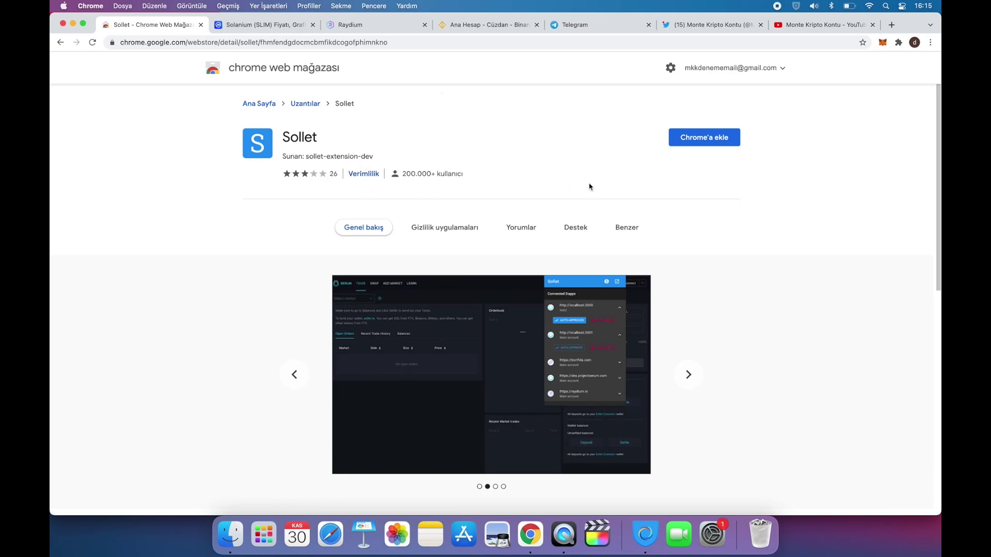
{"action": "left_click", "coordinate": [711, 144]}
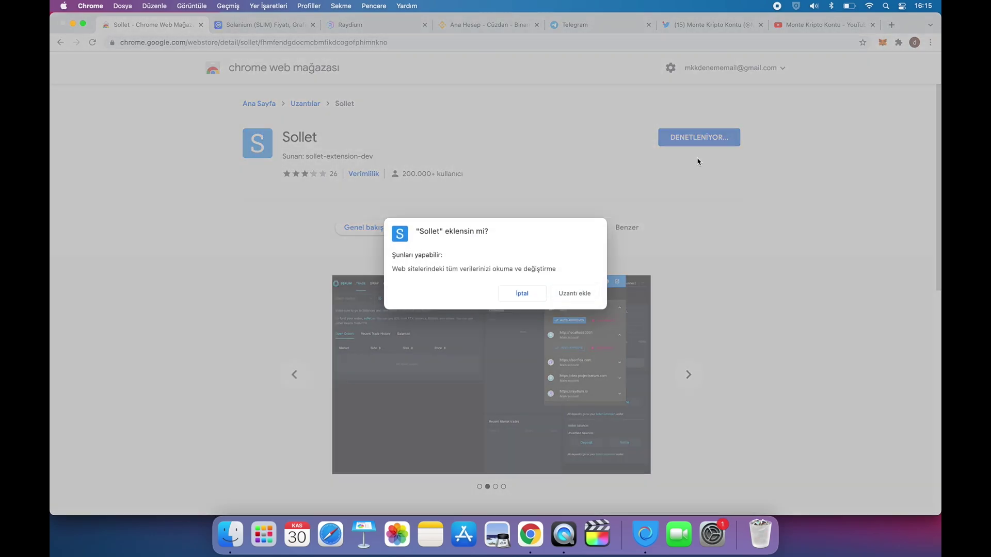
{"action": "left_click", "coordinate": [570, 297]}
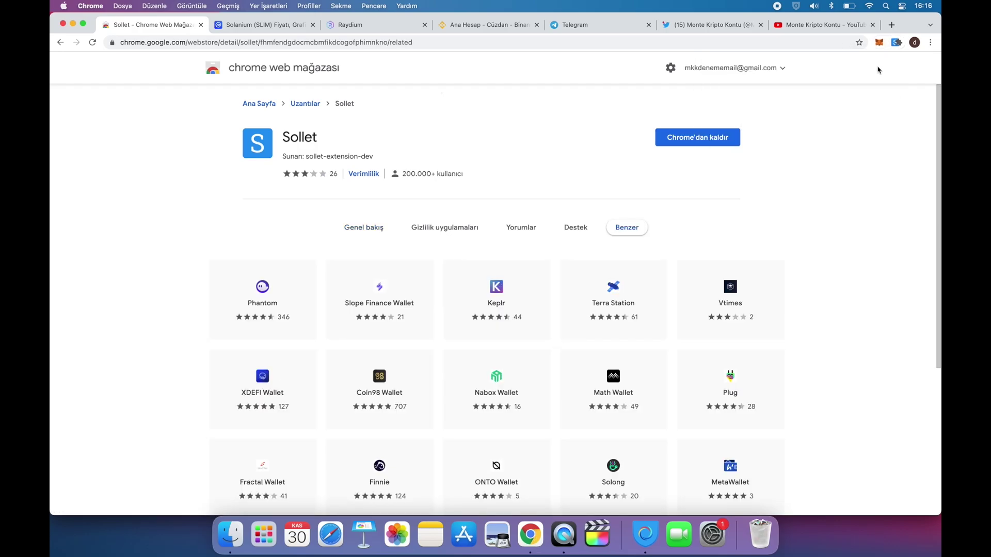
- Pin the Sollet extension so that it stays in the browser toolbar
{"action": "left_click", "coordinate": [899, 43]}
{"action": "left_click", "coordinate": [875, 134]}
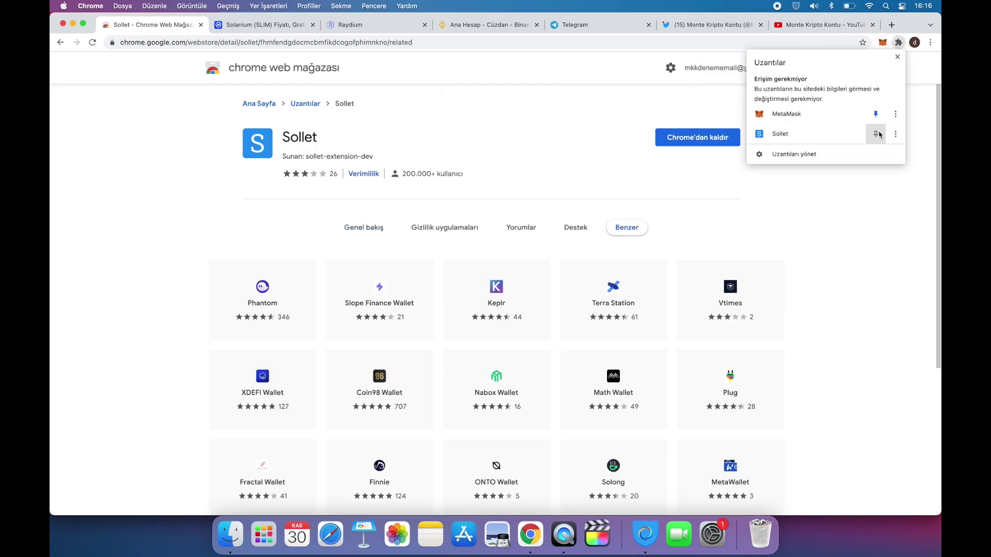
{"action": "left_click", "coordinate": [858, 195]}
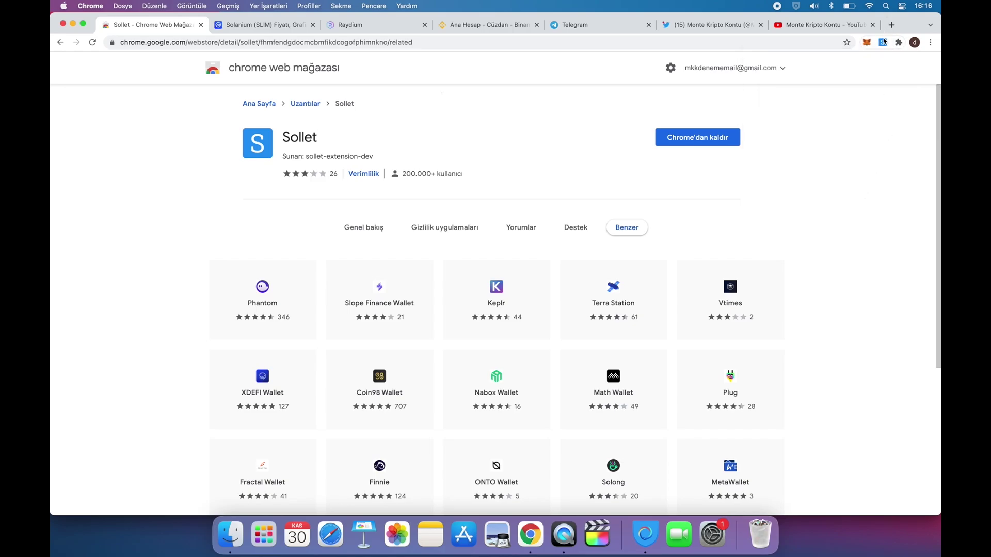
- Open the Sollet extension and copy all the seed words of the new wallet
{"action": "left_click", "coordinate": [882, 42]}
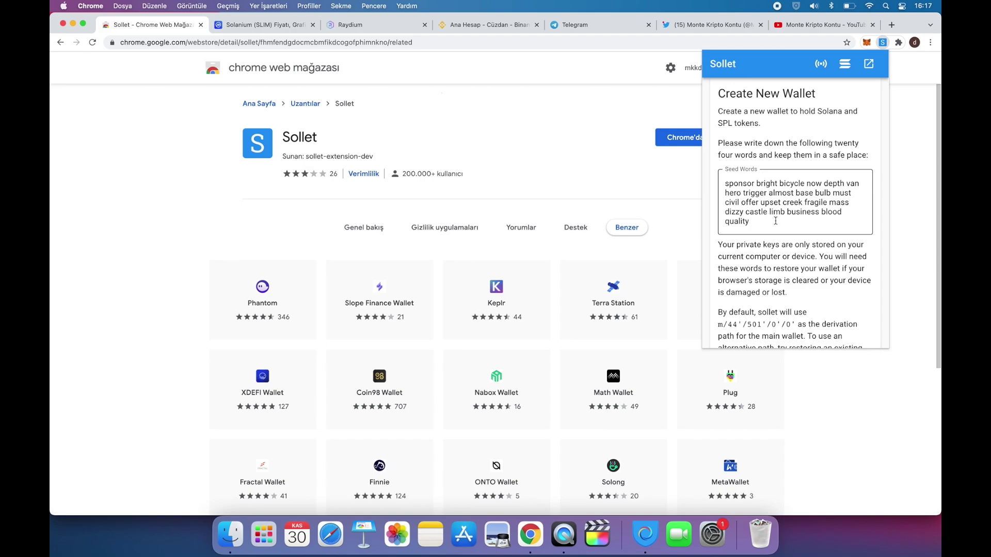
{"action": "left_click_drag", "start_coordinate": [724, 182], "coordinate": [753, 227]}
{"action": "key", "text": "super+c"}
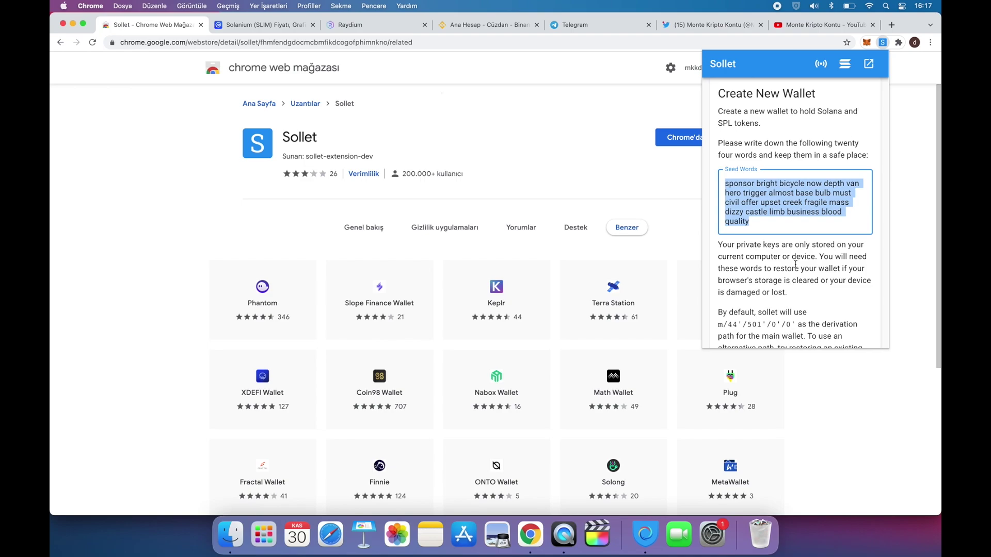
- Mark the seed words as saved in a safe place, download the backup mnemonic file, and continue
{"action": "scroll", "coordinate": [795, 265], "scroll_direction": "down", "scroll_amount": 5}
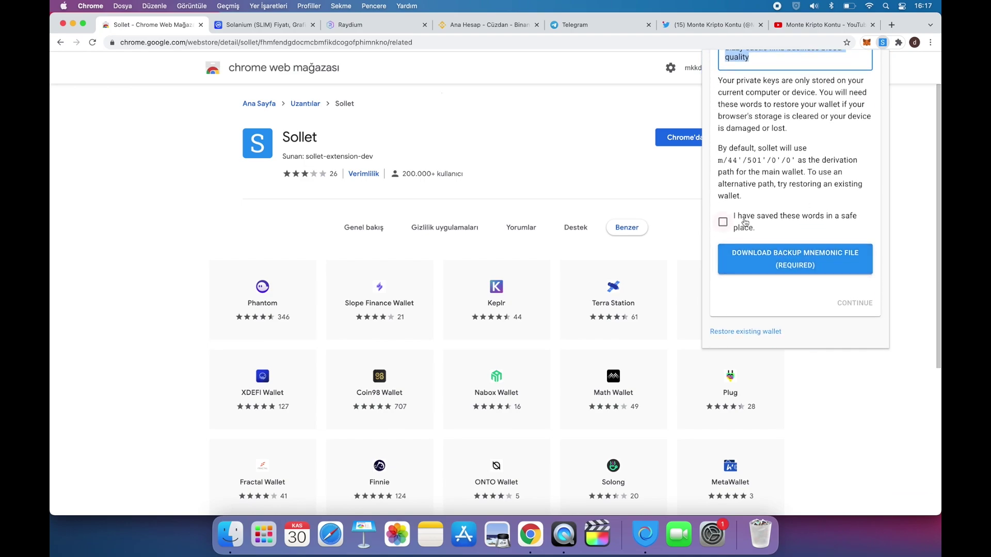
{"action": "left_click", "coordinate": [808, 223]}
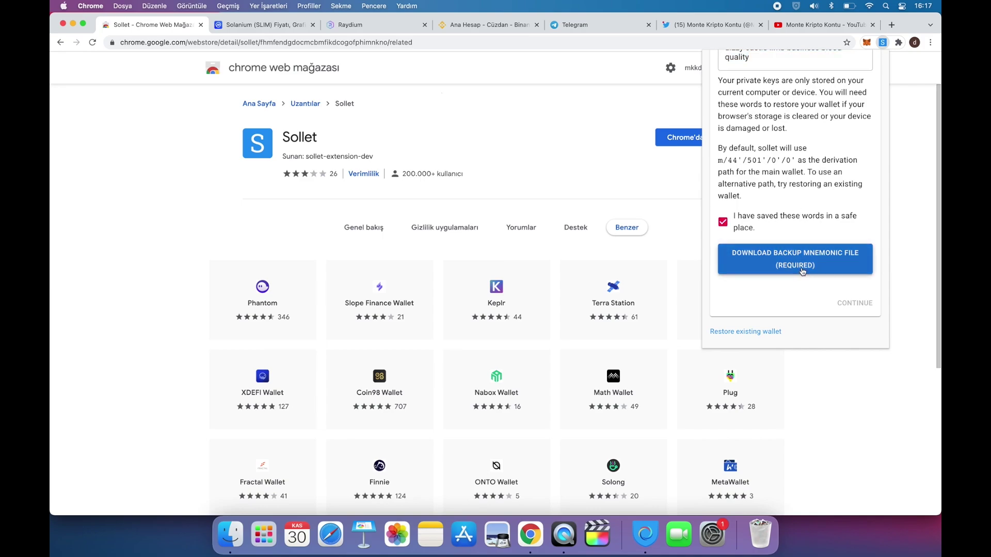
{"action": "left_click", "coordinate": [802, 271]}
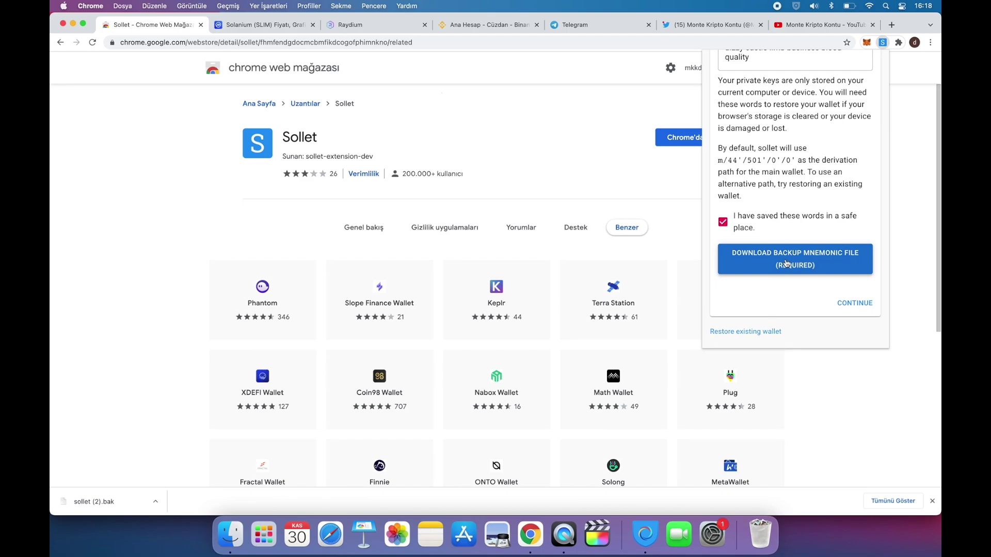
{"action": "left_click", "coordinate": [856, 305]}
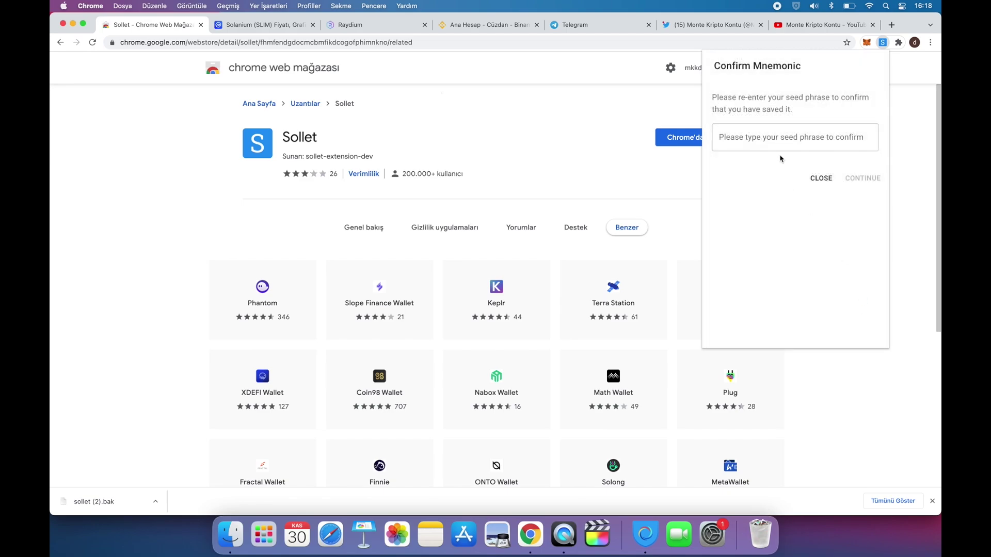
- Confirm the mnemonic by pasting the copied seed phrase into the confirmation field and continuing
{"action": "left_click", "coordinate": [779, 144]}
{"action": "key", "text": "super+v"}
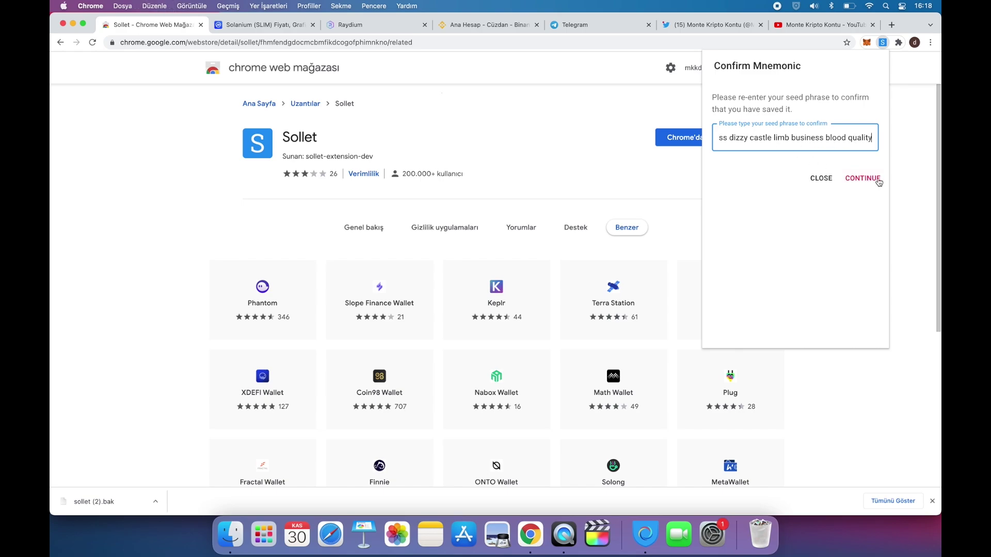
{"action": "left_click", "coordinate": [877, 178]}
- Enter and confirm a new wallet password, and create the wallet
{"action": "left_click", "coordinate": [796, 172]}
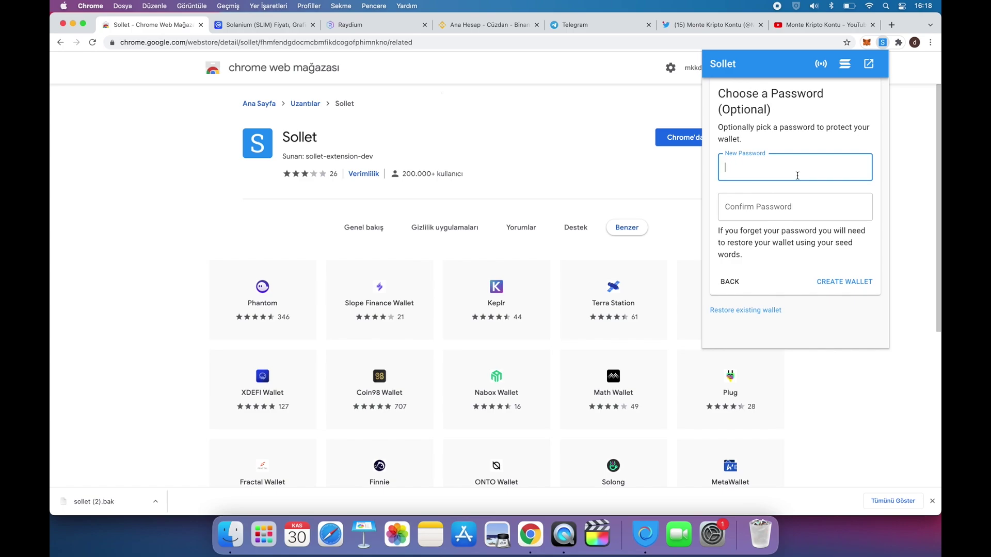
{"action": "type", "text": "************"}
{"action": "key", "text": "Tab"}
{"action": "type", "text": "************"}
{"action": "left_click", "coordinate": [857, 283]}
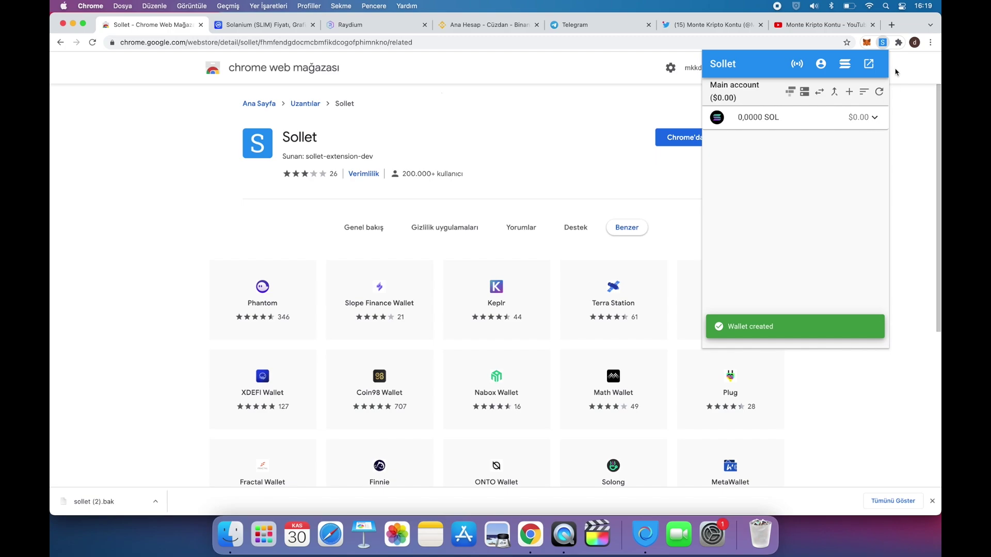
- Reopen Sollet and try to unlock the wallet with its password, with the option to keep it unlocked enabled
{"action": "left_click", "coordinate": [884, 43]}
{"action": "left_click", "coordinate": [884, 43]}
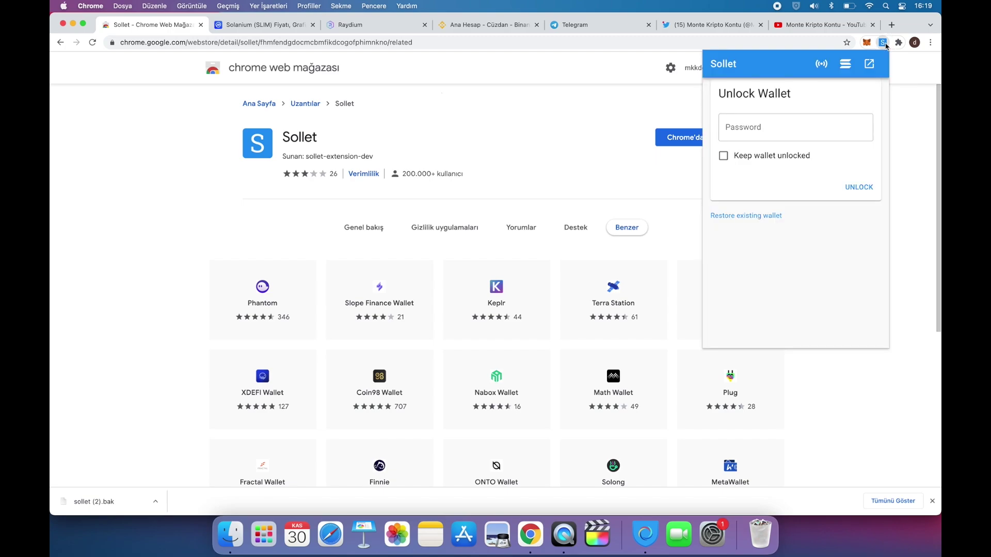
{"action": "left_click", "coordinate": [755, 128]}
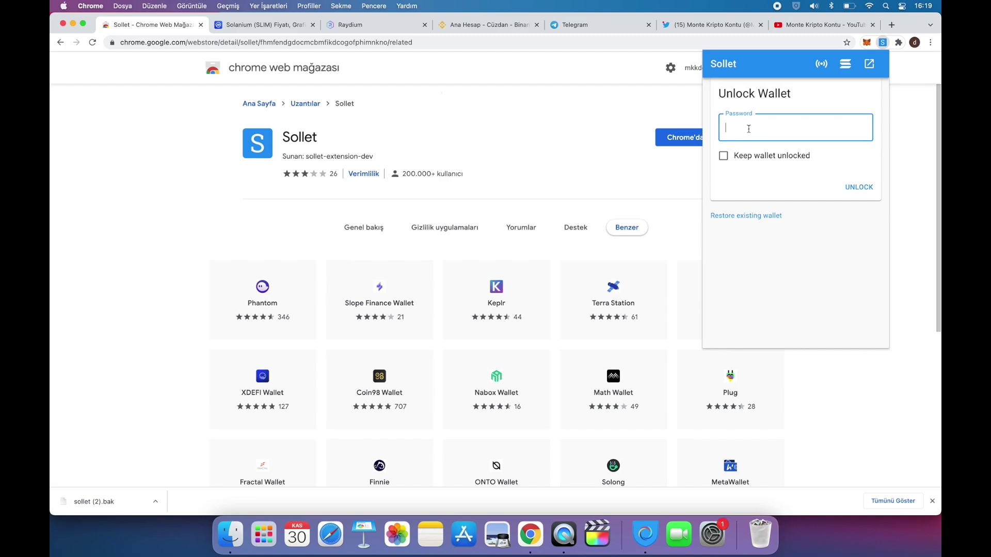
{"action": "type", "text": "•••••••••••"}
{"action": "left_click", "coordinate": [747, 156]}
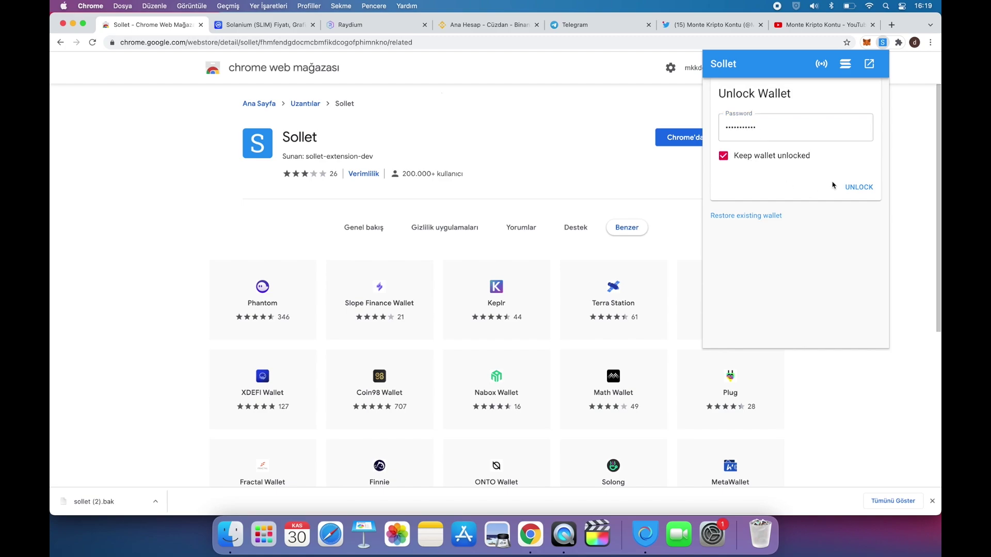
{"action": "left_click", "coordinate": [865, 189]}
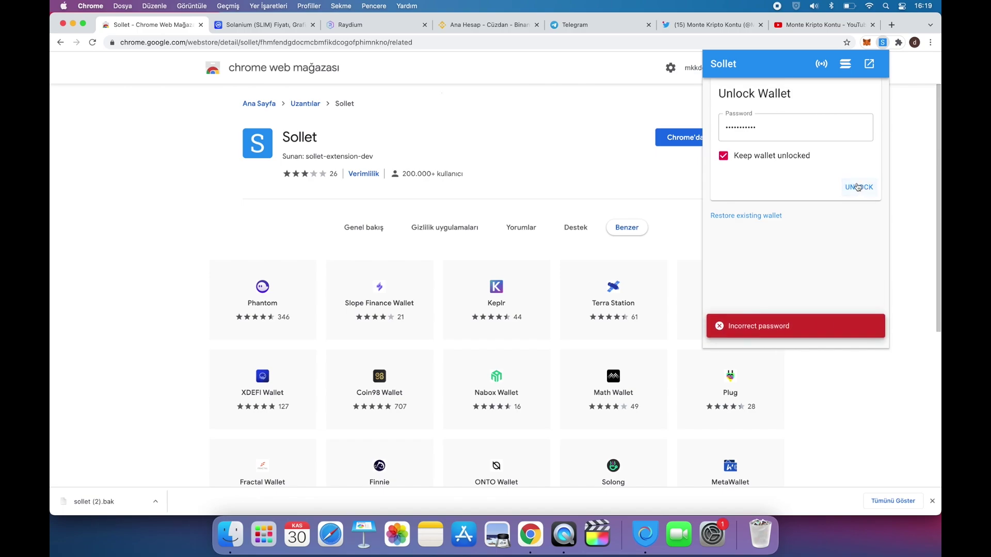
- Replace the entered wallet password, unlock the wallet, and reopen Sollet to the main account
{"action": "double_click", "coordinate": [778, 130]}
{"action": "type", "text": "•••••••••••"}
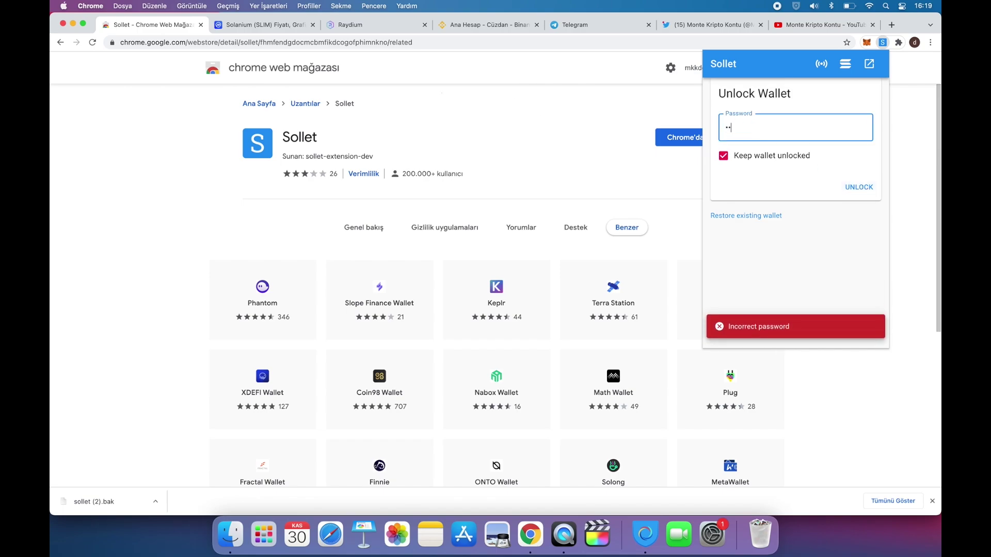
{"action": "key", "text": "Return"}
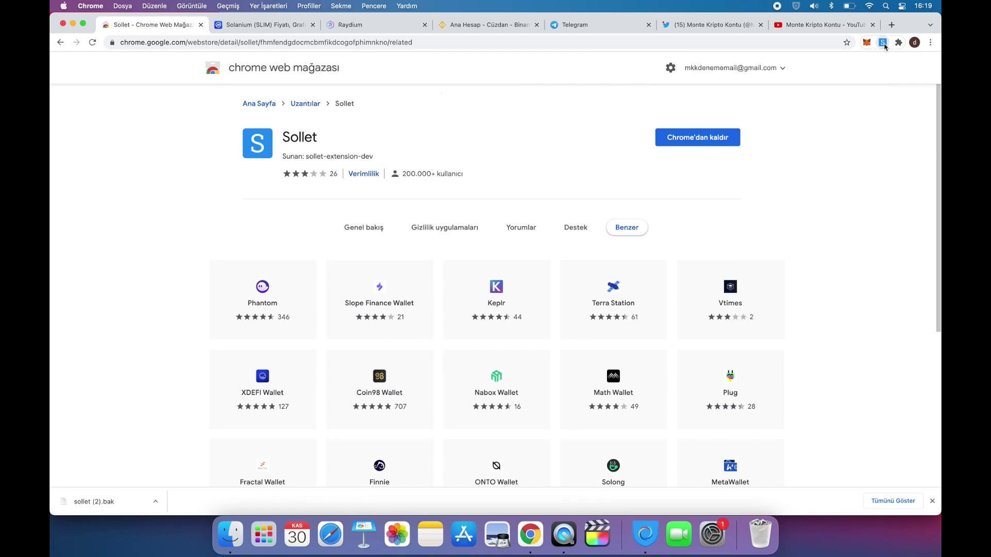
{"action": "left_click", "coordinate": [882, 41]}
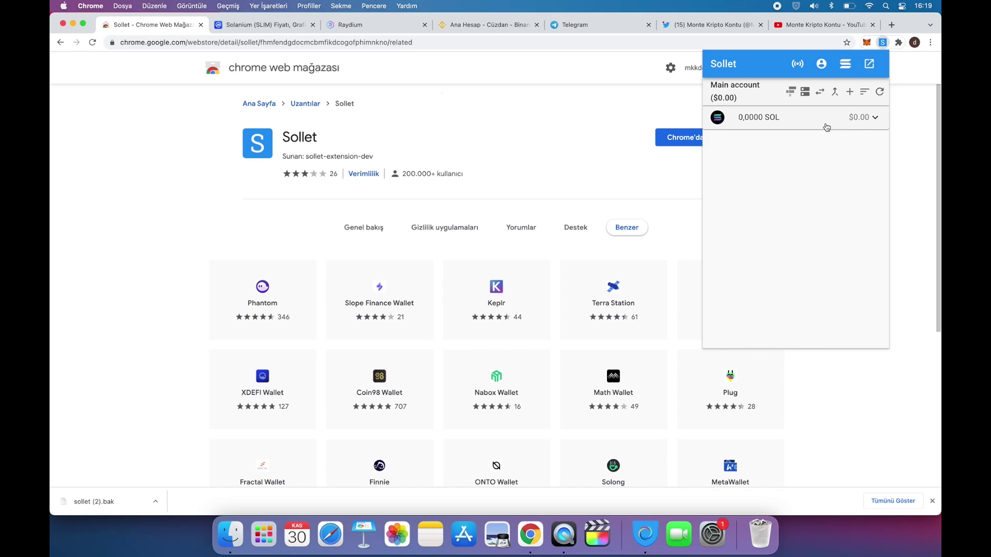
- Switch to the Binance main account, search the coins for "sol", and open the withdrawal form for SOL (Solana)
{"action": "left_click", "coordinate": [499, 26]}
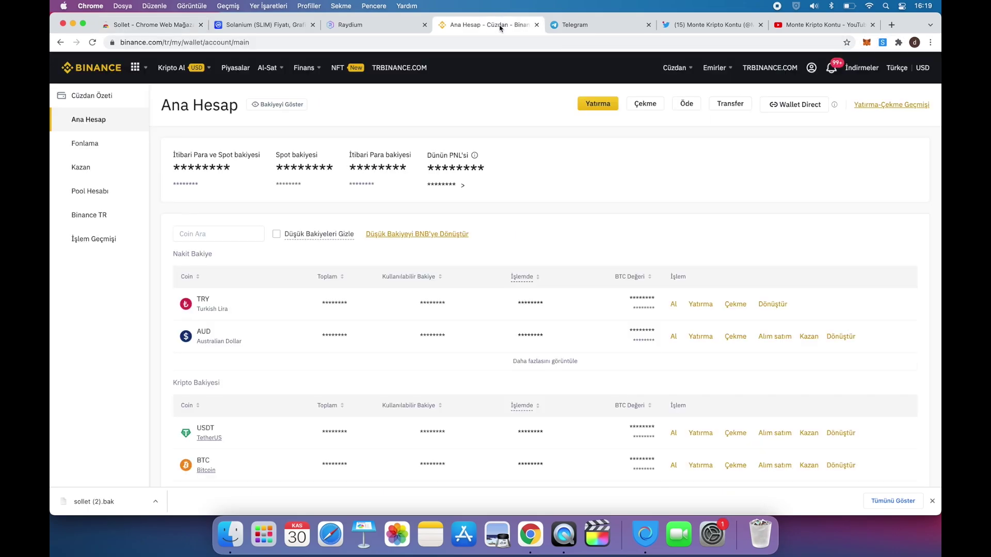
{"action": "mouse_move", "coordinate": [674, 65]}
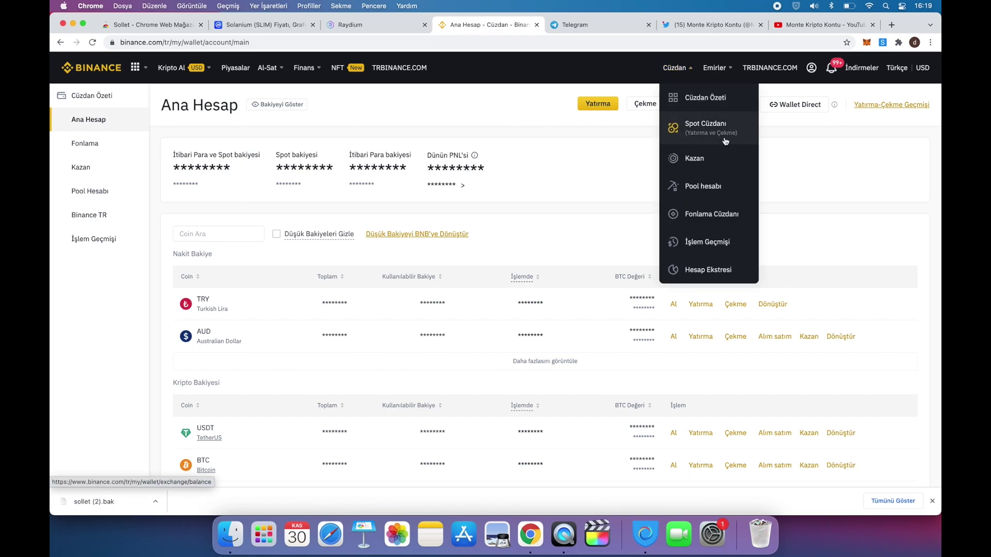
{"action": "left_click", "coordinate": [234, 237]}
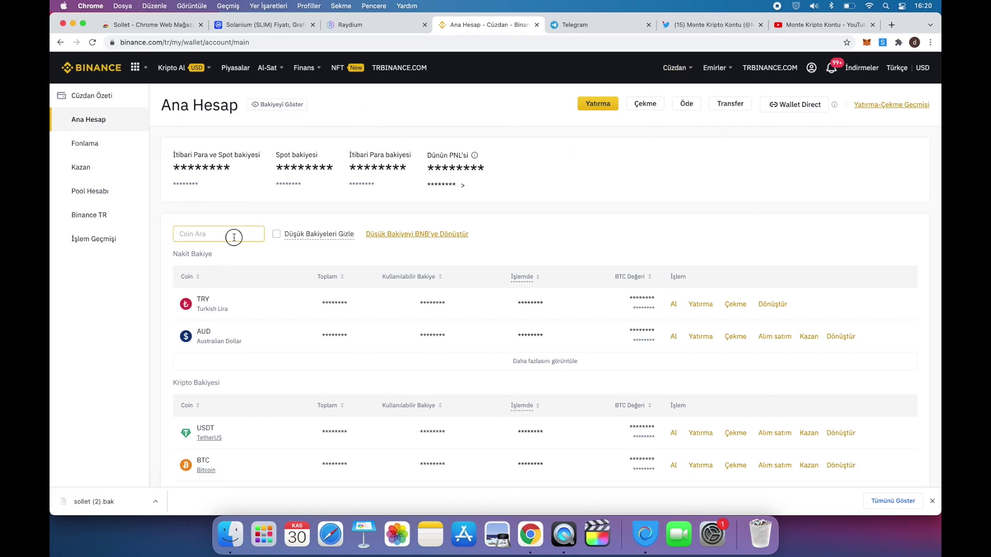
{"action": "type", "text": "sol"}
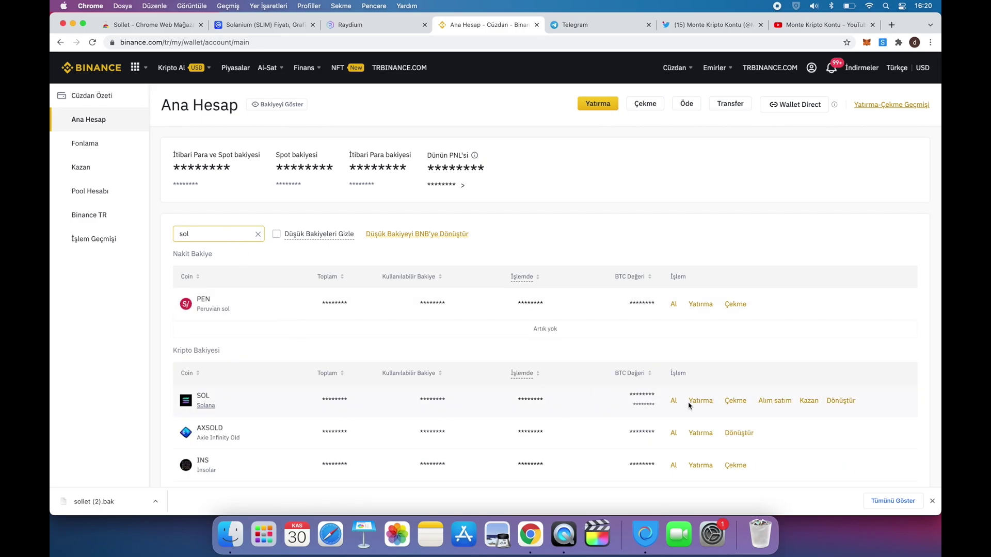
{"action": "left_click", "coordinate": [737, 402]}
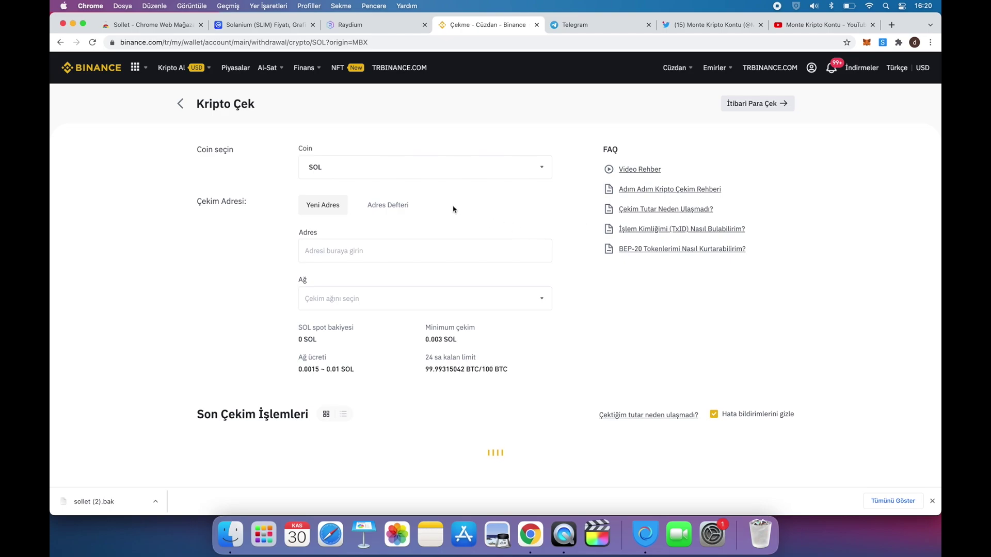
- Copy the SOL deposit address from the Sollet wallet and paste it as the withdrawal address on Binance
{"action": "left_click", "coordinate": [326, 249]}
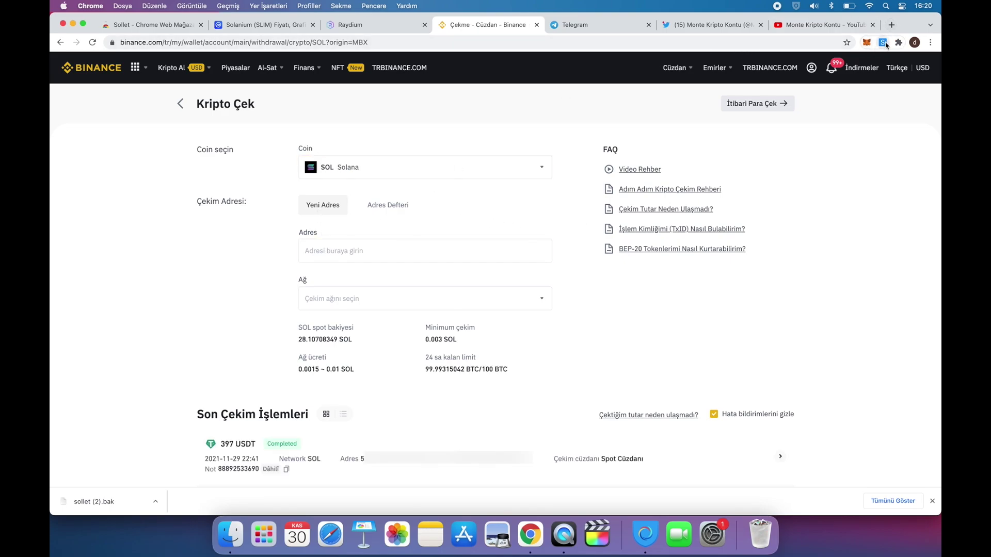
{"action": "left_click", "coordinate": [884, 43]}
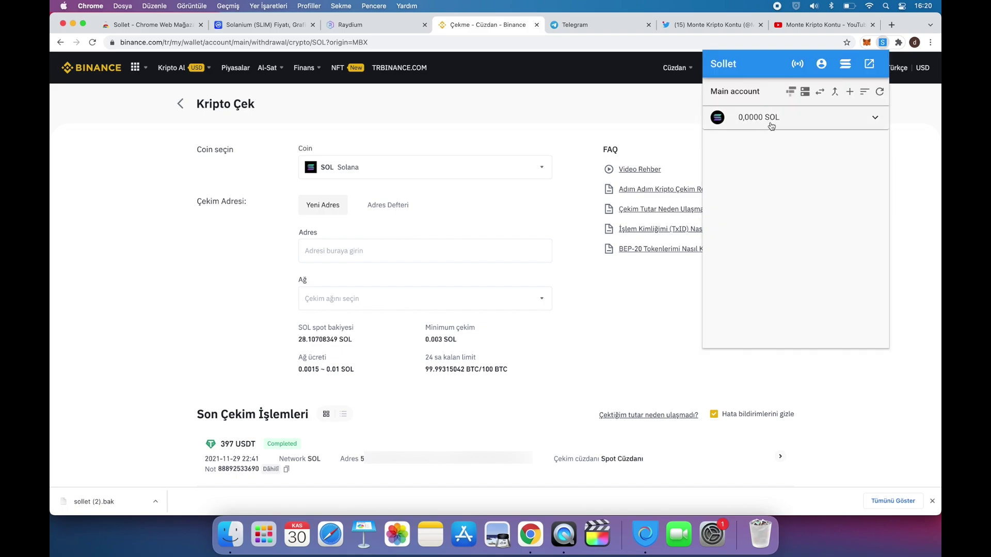
{"action": "left_click", "coordinate": [771, 124]}
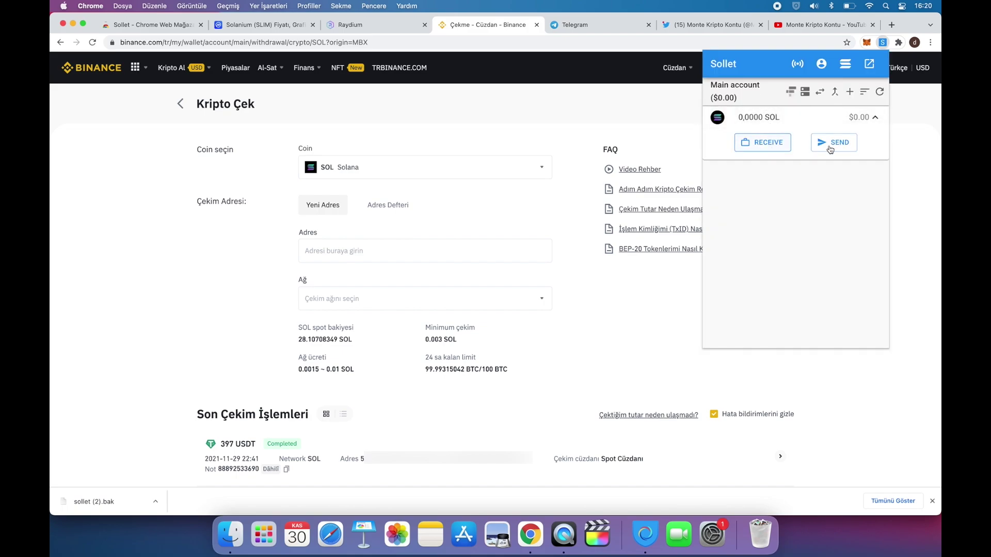
{"action": "left_click", "coordinate": [756, 149]}
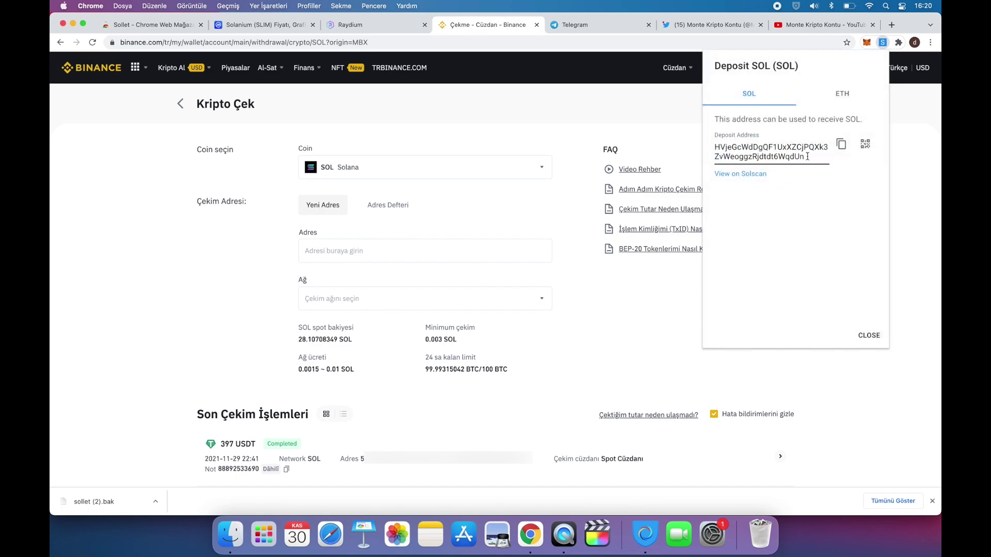
{"action": "left_click", "coordinate": [841, 147]}
{"action": "left_click", "coordinate": [386, 250]}
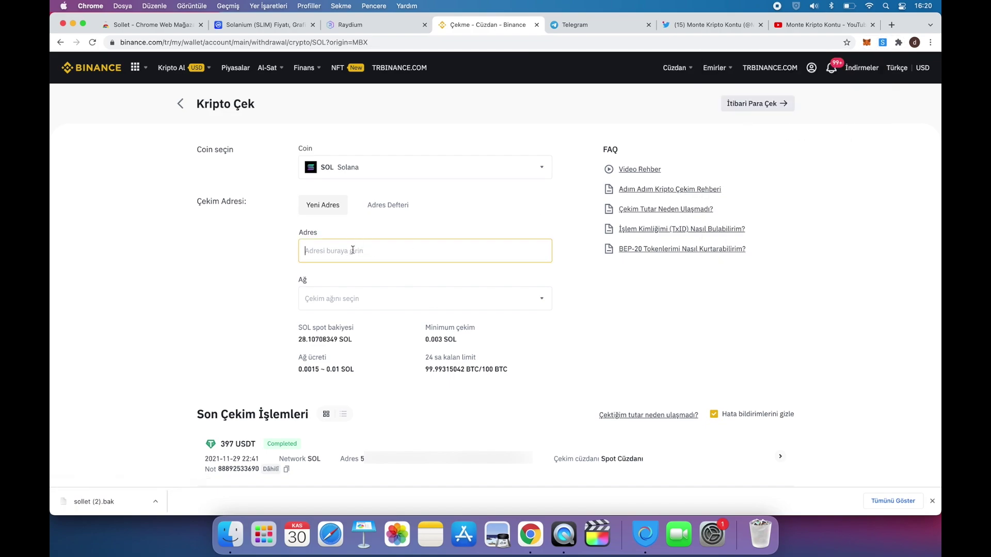
{"action": "key", "text": "super+v"}
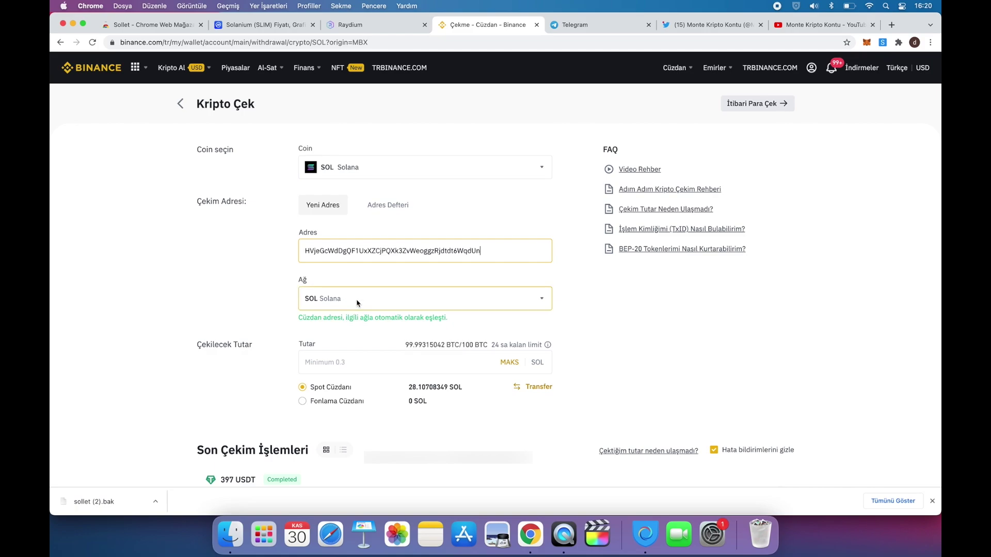
- Set the withdrawal amount to 1 SOL
{"action": "left_click", "coordinate": [342, 355]}
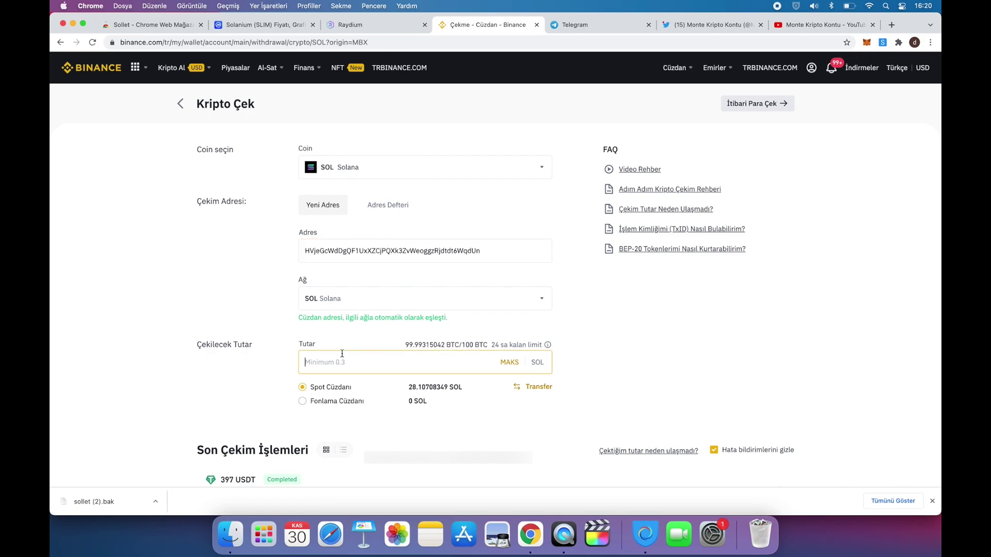
{"action": "type", "text": "1"}
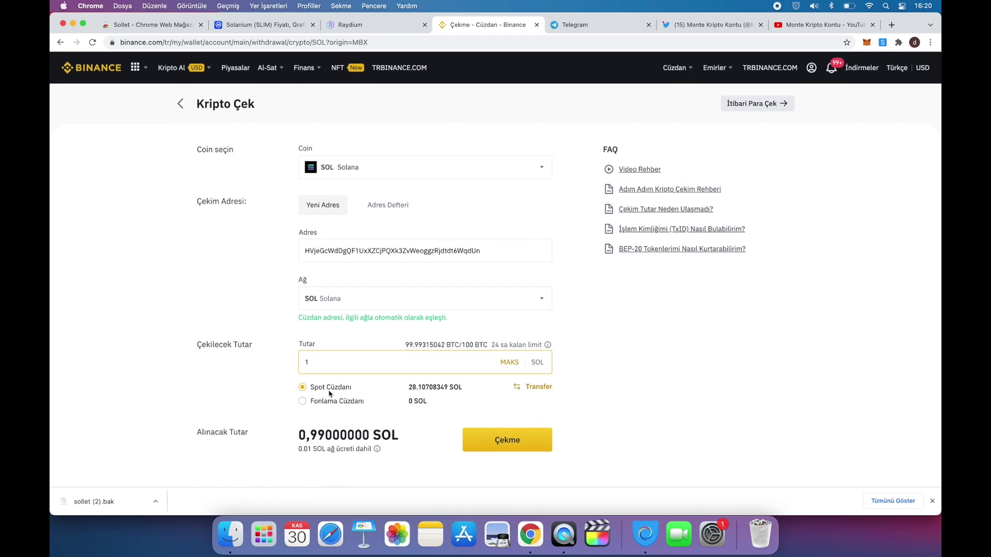
- Set the withdrawal amount to 1,01 SOL and open the Sollet wallet extension
{"action": "type", "text": ",01"}
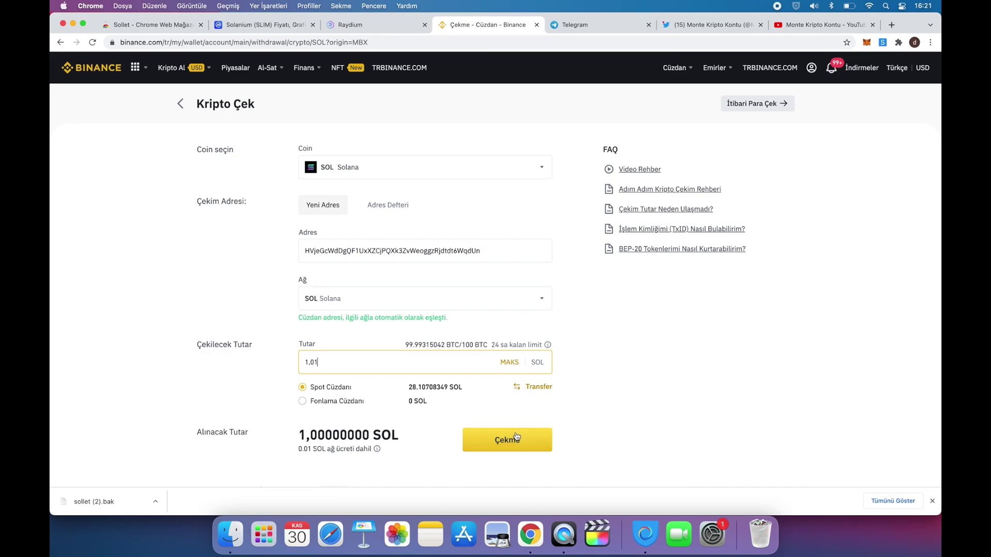
{"action": "left_click", "coordinate": [882, 42]}
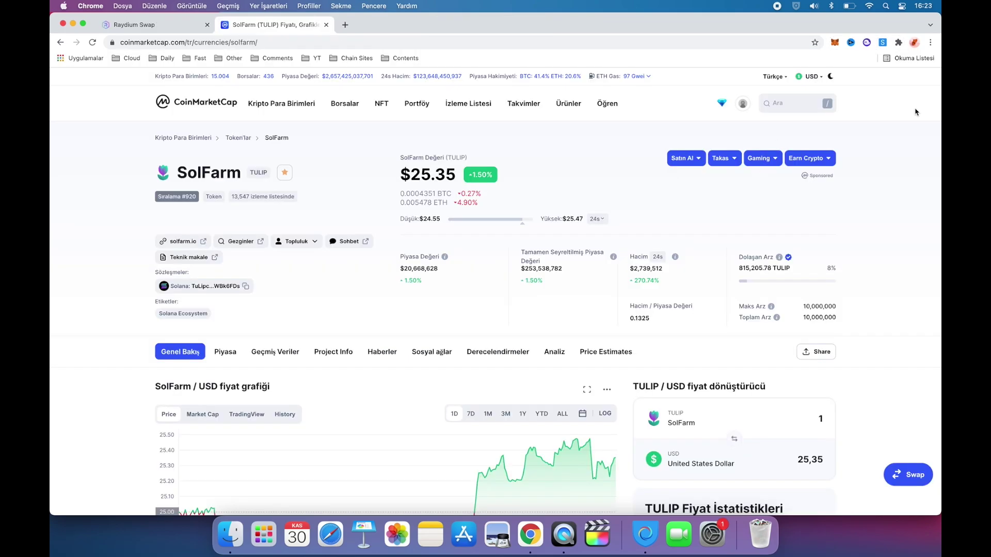
- View the Phantom and Sollet wallet extensions in turn from the SolFarm page, closing each one
{"action": "left_click", "coordinate": [868, 45]}
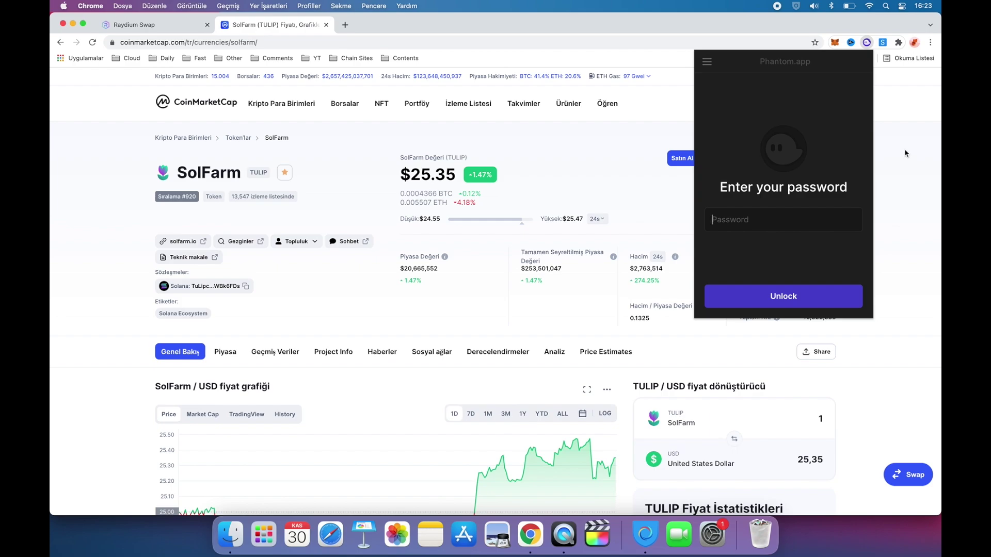
{"action": "left_click", "coordinate": [904, 148]}
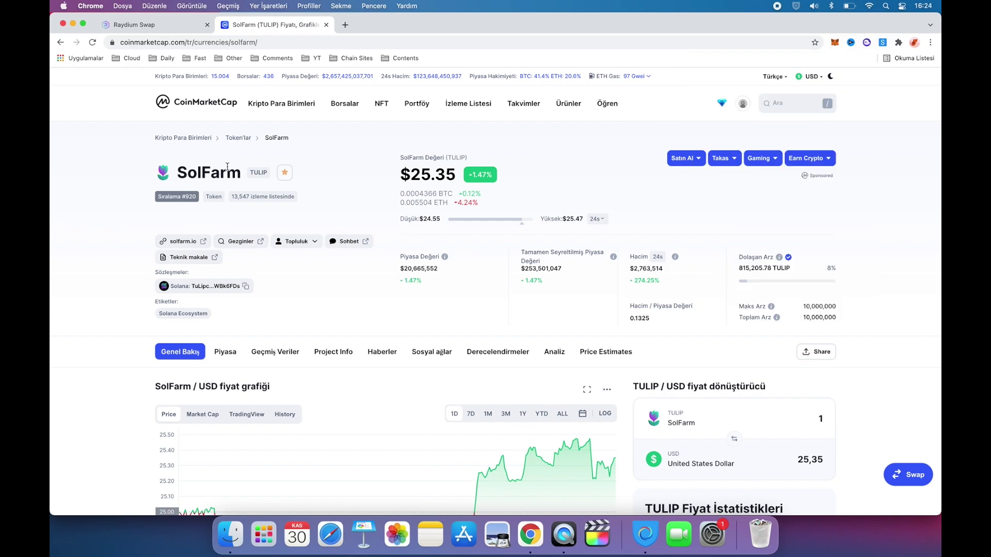
{"action": "left_click", "coordinate": [882, 43]}
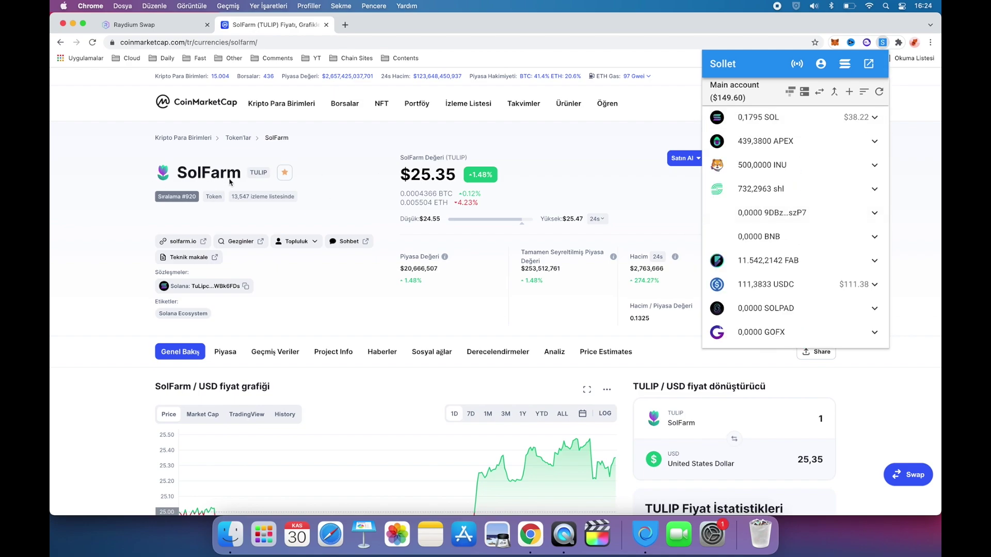
{"action": "left_click", "coordinate": [308, 195]}
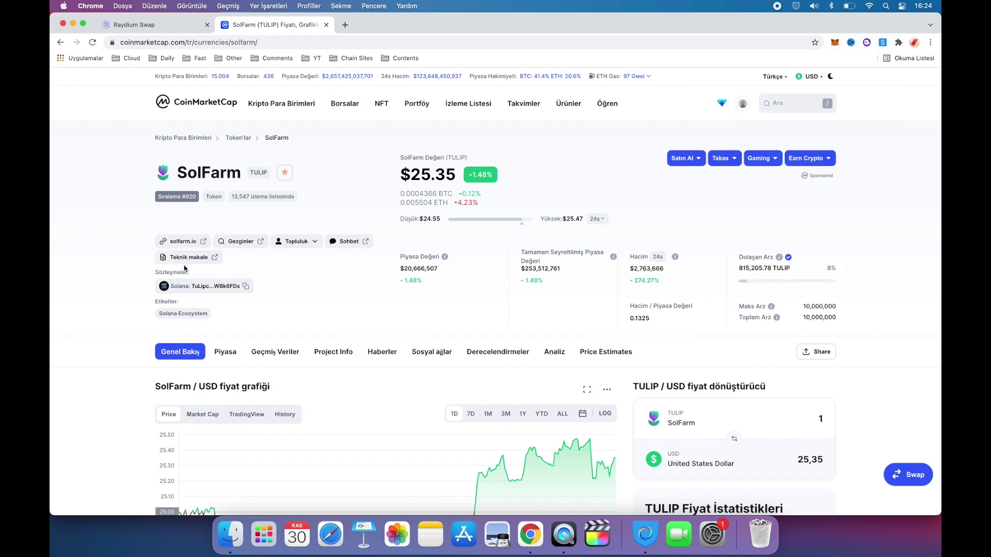
- Copy SolFarm's Solana contract address from CoinMarketCap and paste it as the mint address of a manually added token in Sollet
{"action": "left_click", "coordinate": [246, 286]}
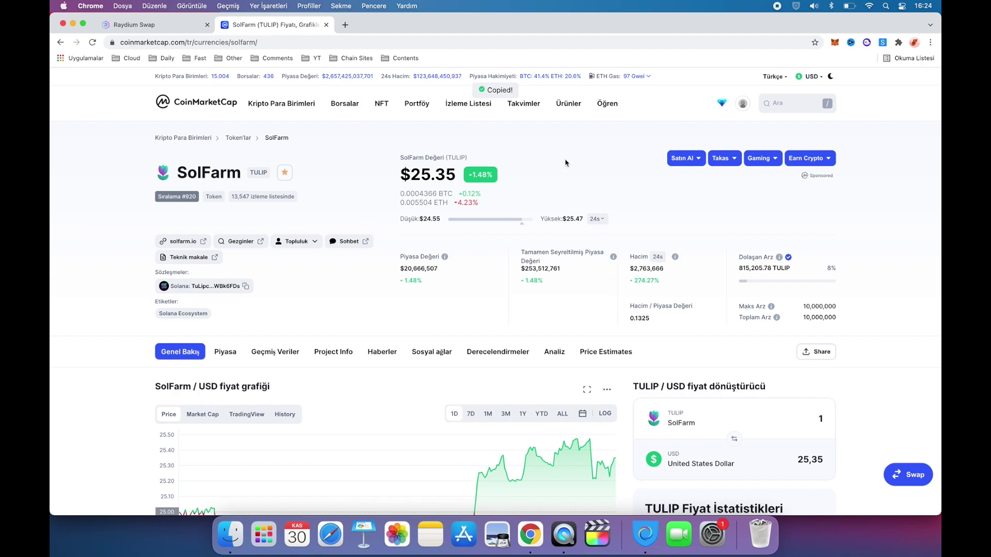
{"action": "left_click", "coordinate": [882, 43]}
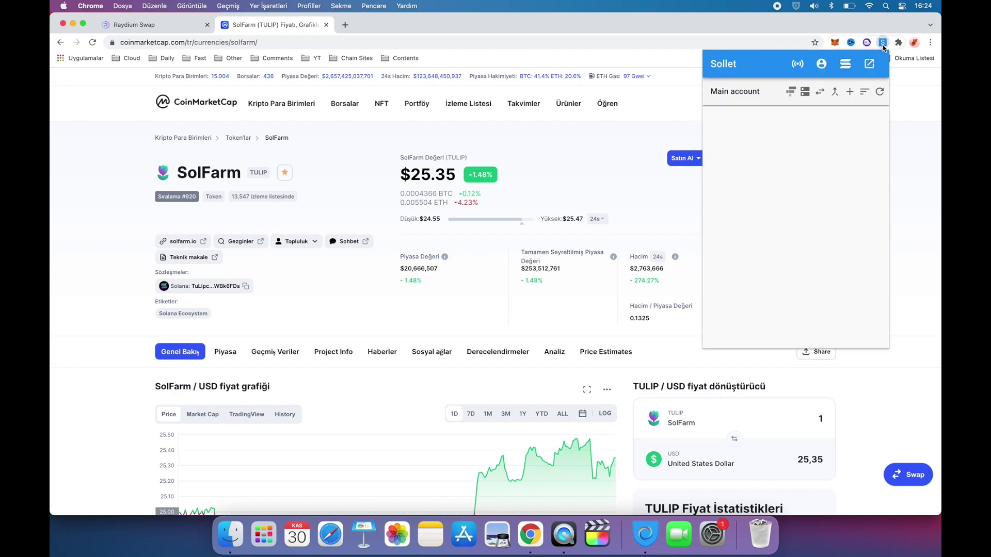
{"action": "left_click", "coordinate": [848, 92]}
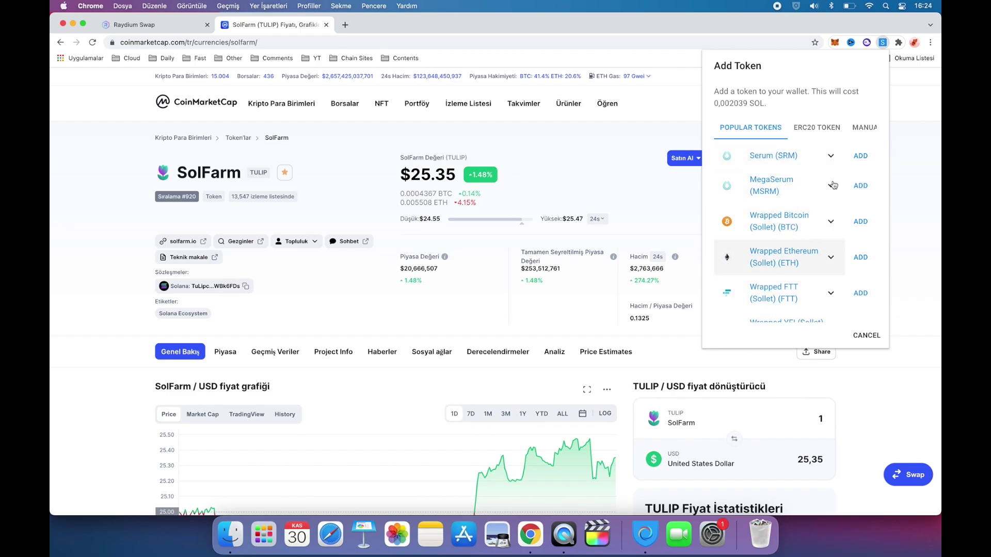
{"action": "left_click", "coordinate": [862, 127]}
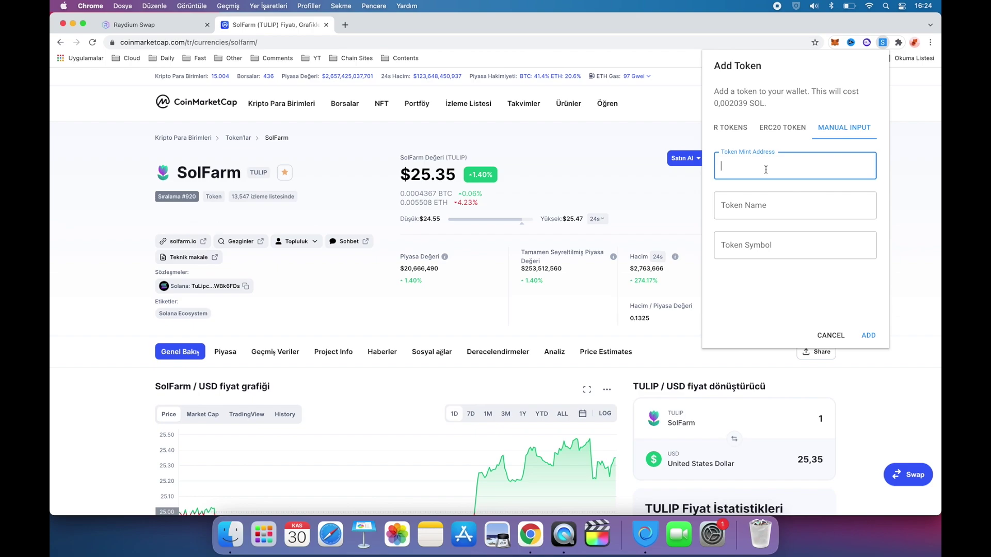
{"action": "key", "text": "super+v"}
- Add the token to the Sollet wallet with the name SolFarm and symbol TULIP, and check the wallet's token list
{"action": "left_click", "coordinate": [755, 207]}
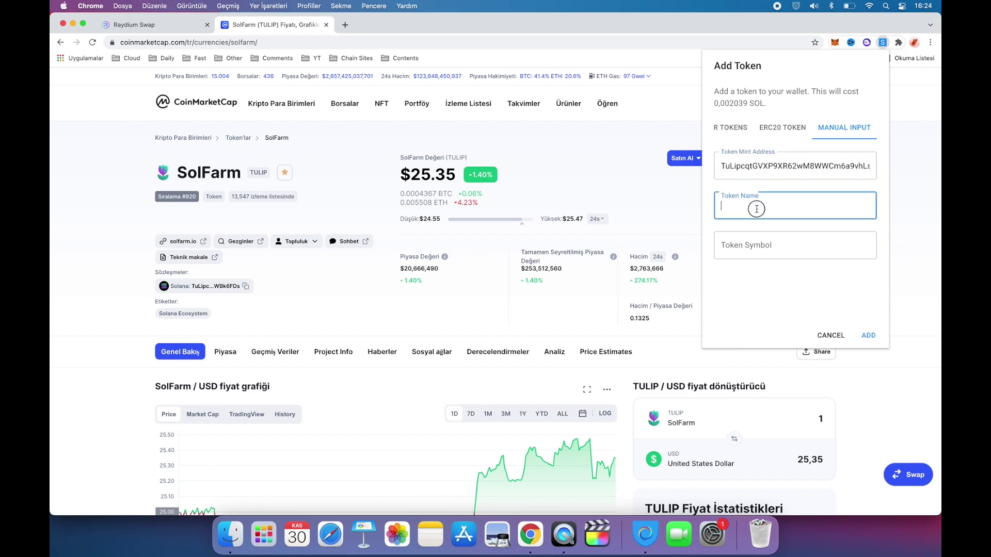
{"action": "type", "text": "SolFarm"}
{"action": "key", "text": "Tab"}
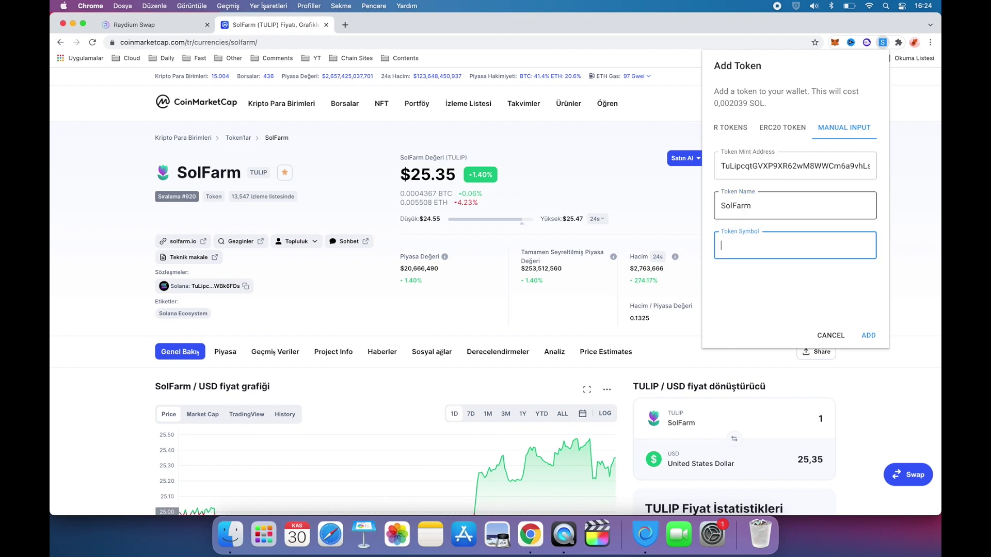
{"action": "type", "text": "TULIP"}
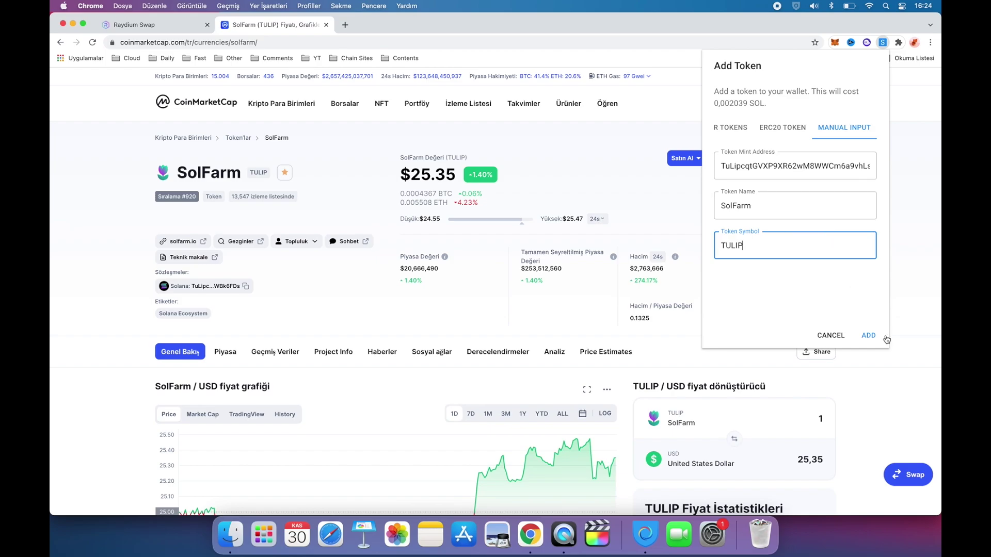
{"action": "left_click", "coordinate": [868, 335]}
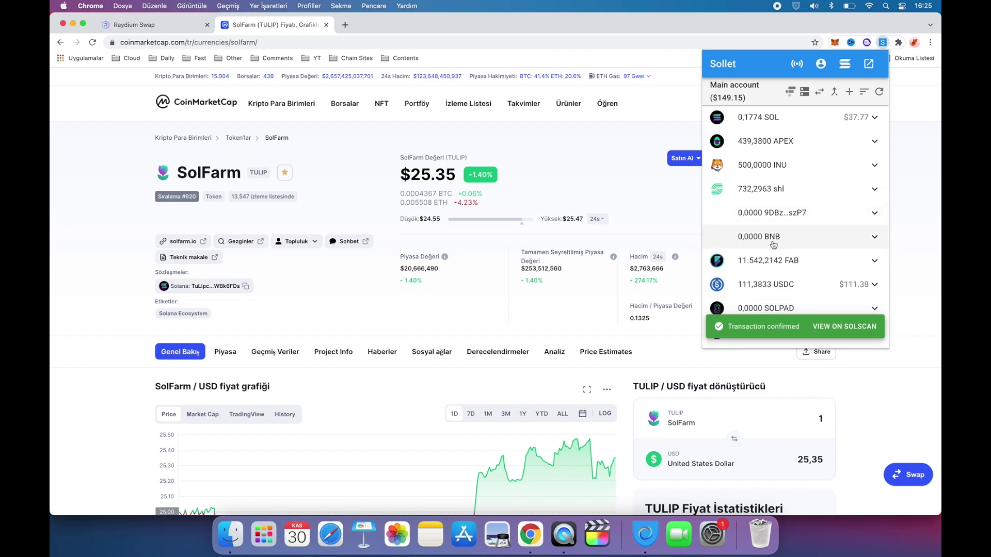
{"action": "scroll", "coordinate": [808, 213], "scroll_direction": "down", "scroll_amount": 5}
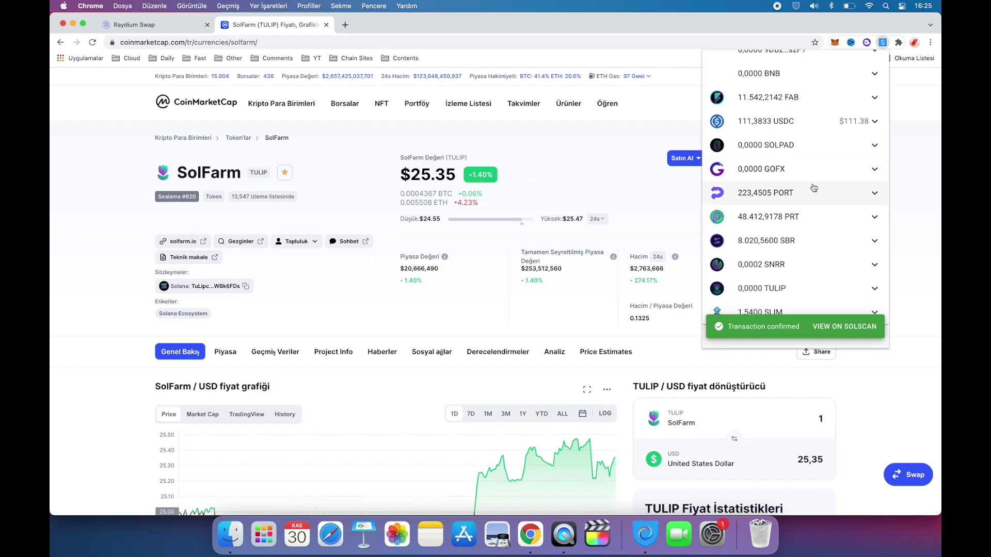
{"action": "scroll", "coordinate": [814, 188], "scroll_direction": "up", "scroll_amount": 5}
{"action": "left_click", "coordinate": [79, 199]}
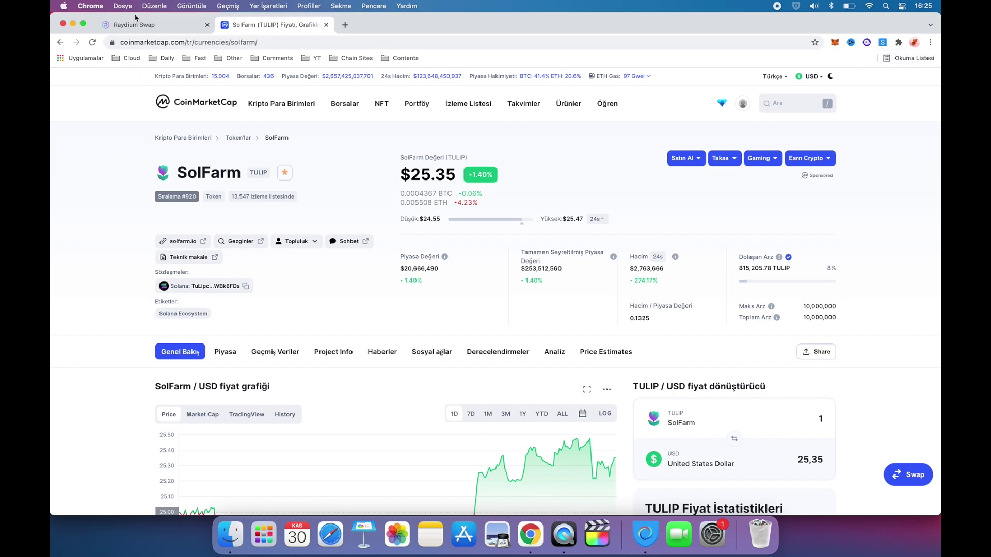
- Switch to the Raydium Swap page and bring up the list of wallets to connect
{"action": "left_click", "coordinate": [166, 29]}
{"action": "left_click", "coordinate": [887, 67]}
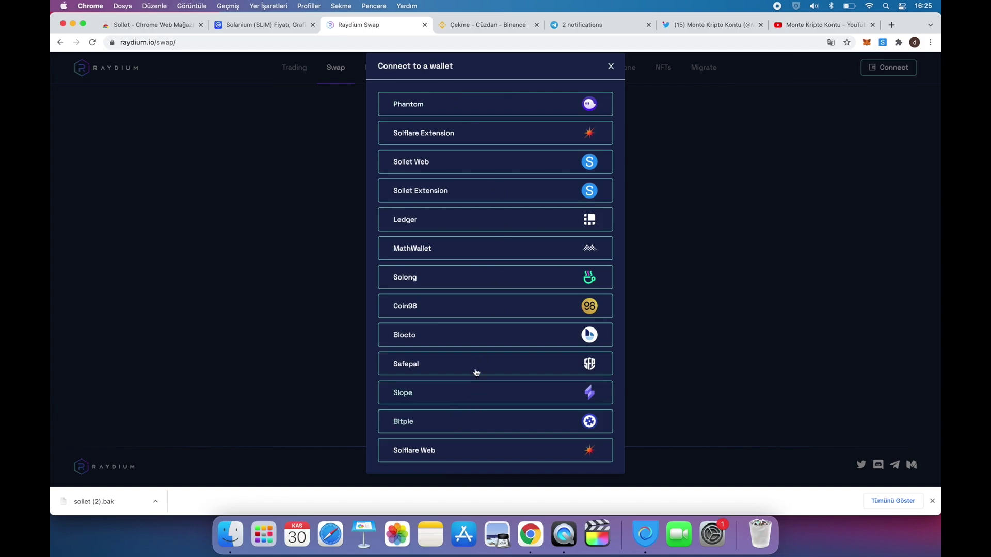
{"action": "left_click", "coordinate": [437, 103]}
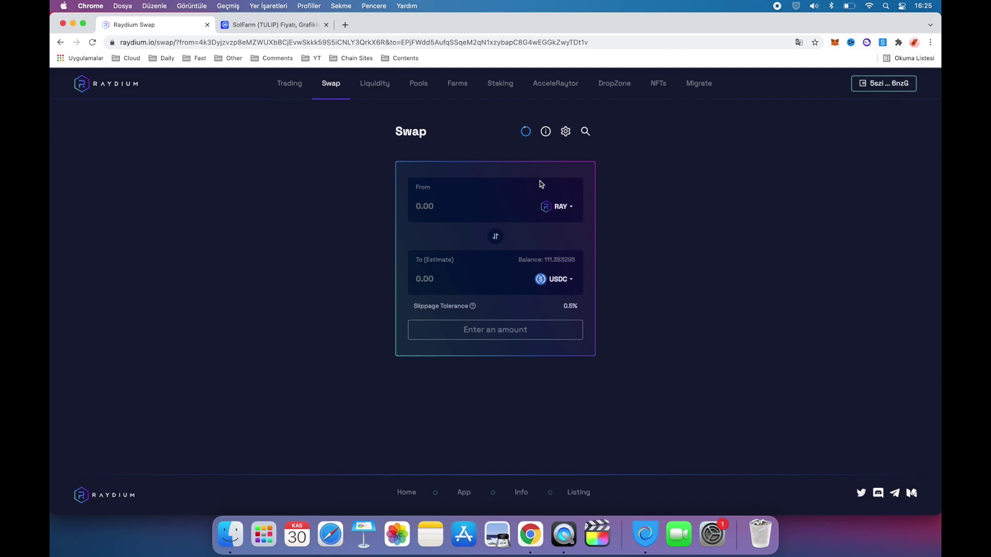
- Set the Raydium swap from SOL to TULIP, finding TULIP by its pasted mint address
{"action": "left_click", "coordinate": [559, 207]}
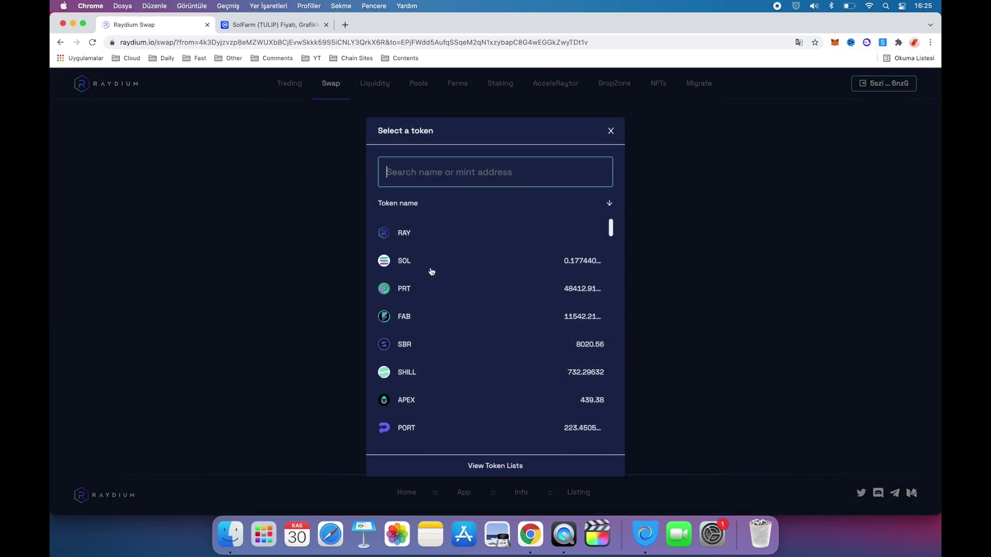
{"action": "left_click", "coordinate": [432, 261]}
{"action": "left_click", "coordinate": [554, 279]}
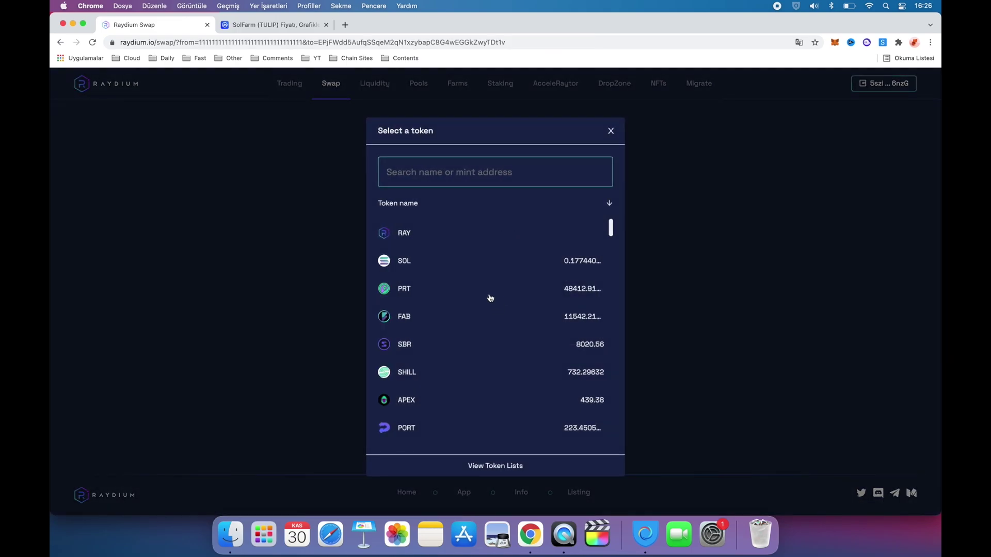
{"action": "scroll", "coordinate": [487, 297], "scroll_direction": "down", "scroll_amount": 3}
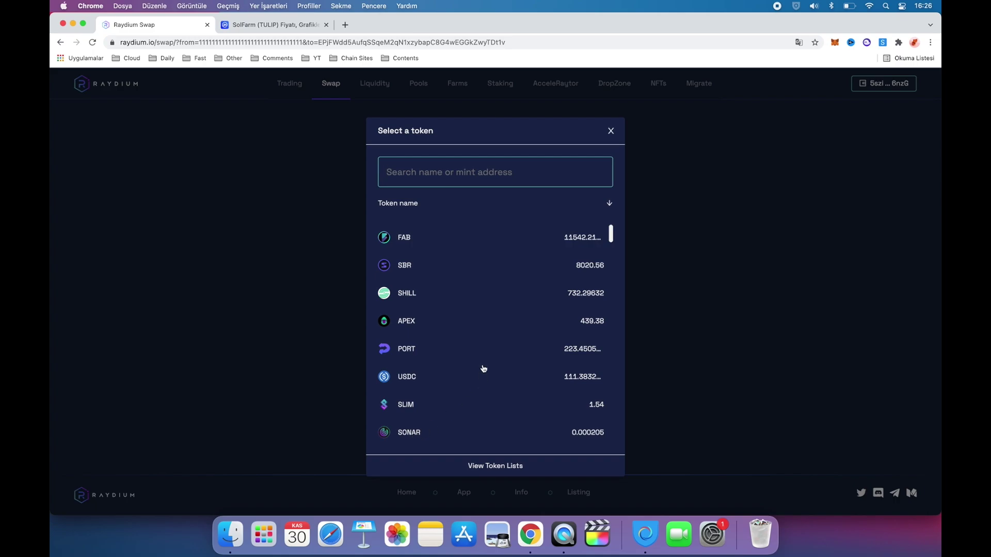
{"action": "scroll", "coordinate": [482, 370], "scroll_direction": "down", "scroll_amount": 2}
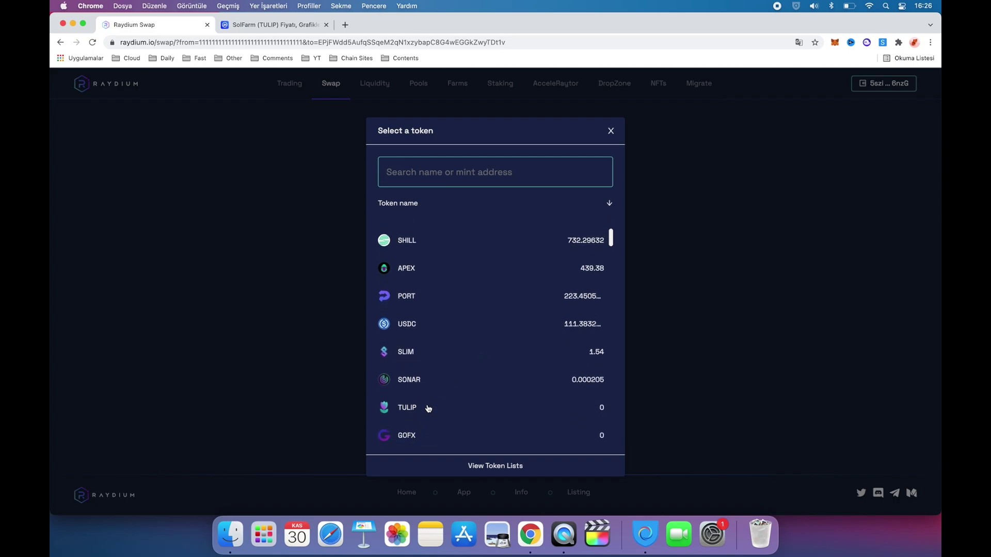
{"action": "left_click", "coordinate": [426, 172]}
{"action": "key", "text": "super+v"}
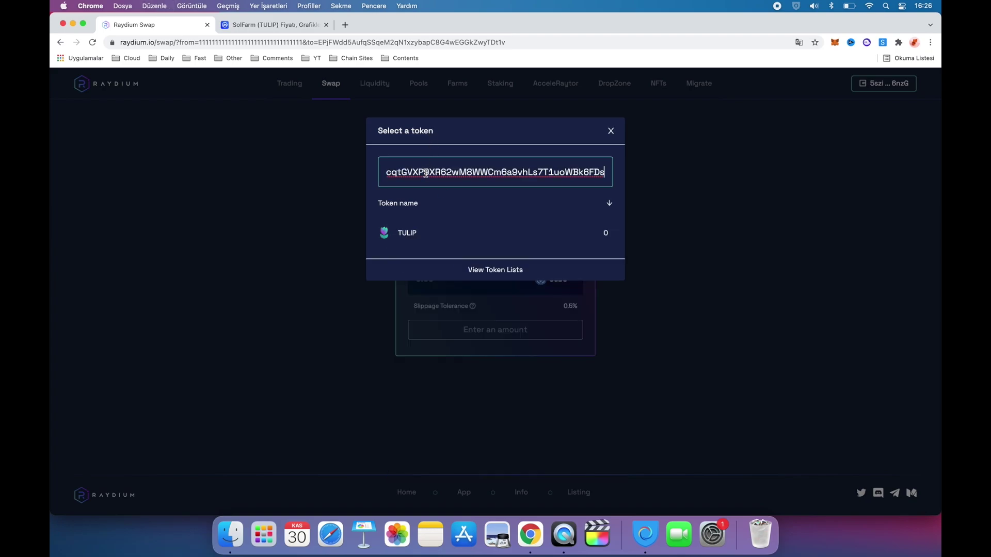
{"action": "left_click", "coordinate": [410, 232]}
- Enter 0.01 SOL as the amount to swap and change it to 0.1 SOL
{"action": "left_click", "coordinate": [444, 206]}
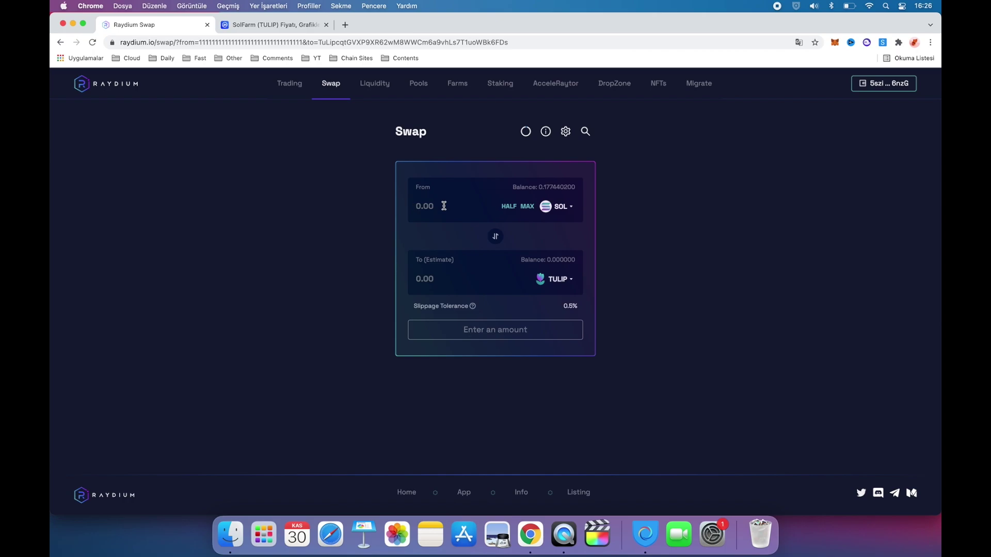
{"action": "type", "text": "0"}
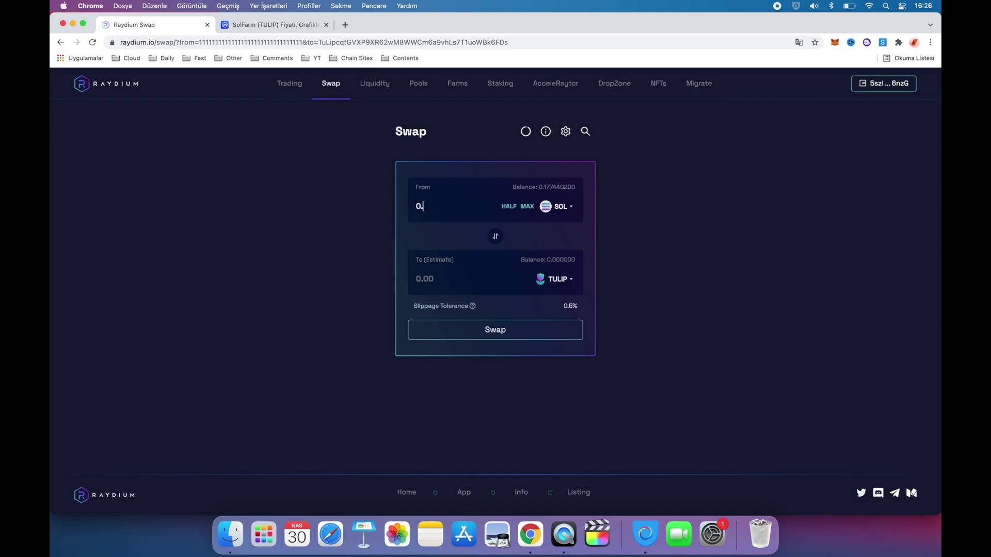
{"action": "type", "text": ".01"}
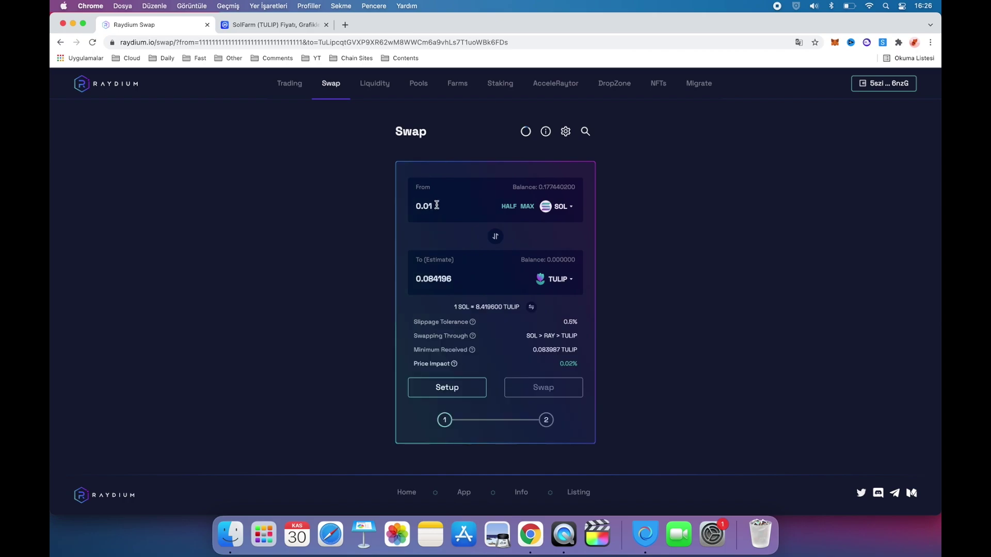
{"action": "key", "text": "BackSpace"}
{"action": "key", "text": "BackSpace"}
{"action": "type", "text": "1"}
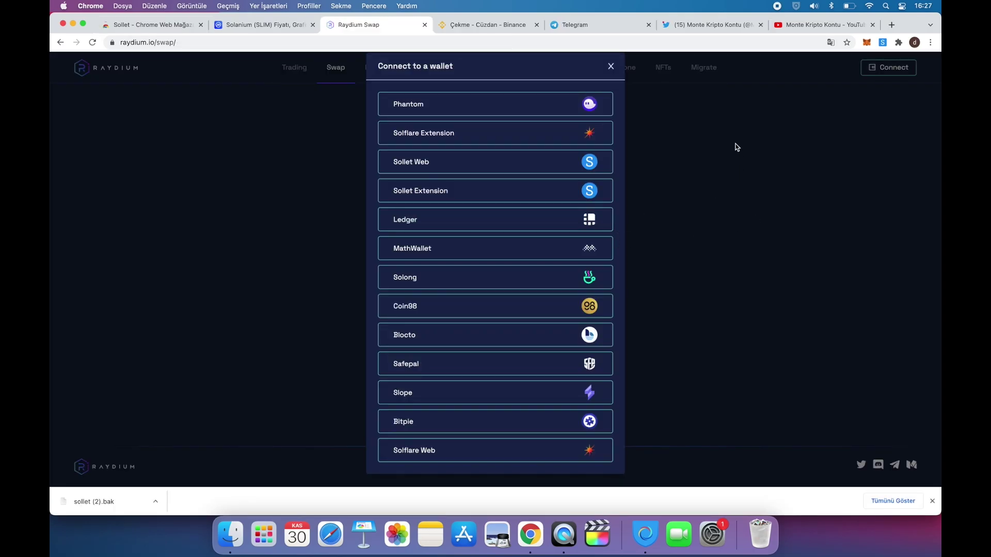
- Browse the Monte Kripto Kontu Twitter profile, Telegram group and YouTube channel
{"action": "left_click", "coordinate": [712, 24]}
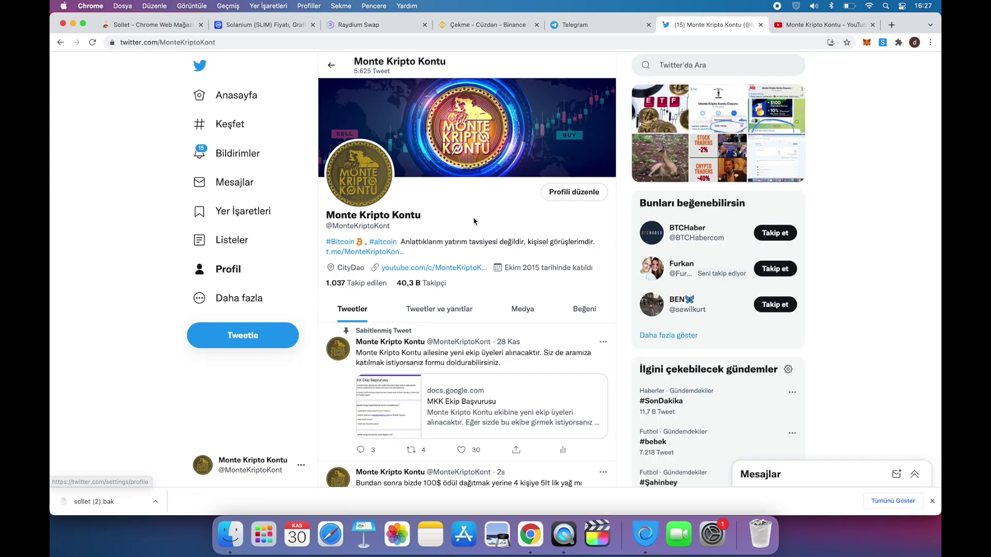
{"action": "scroll", "coordinate": [473, 221], "scroll_direction": "down", "scroll_amount": 15}
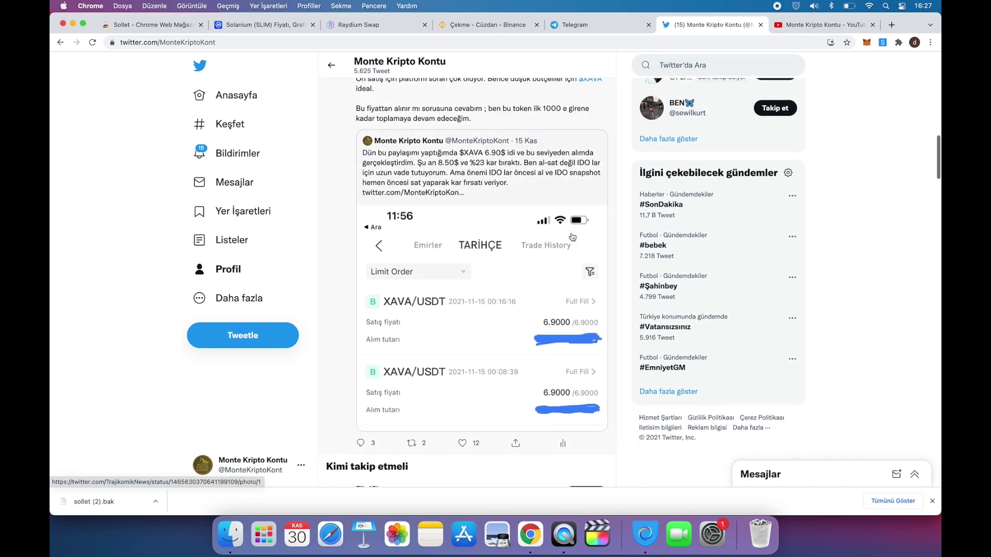
{"action": "scroll", "coordinate": [572, 237], "scroll_direction": "down", "scroll_amount": 2}
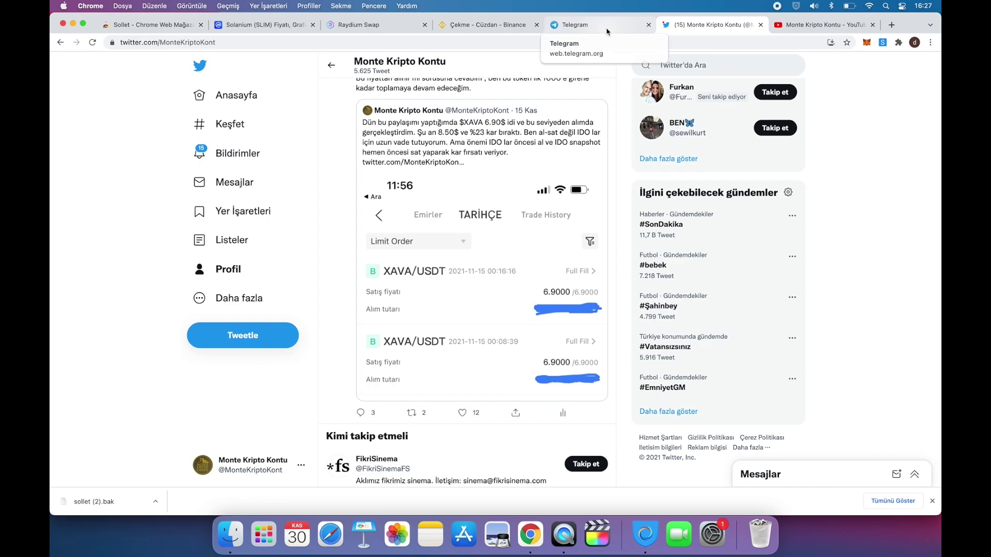
{"action": "left_click", "coordinate": [607, 30]}
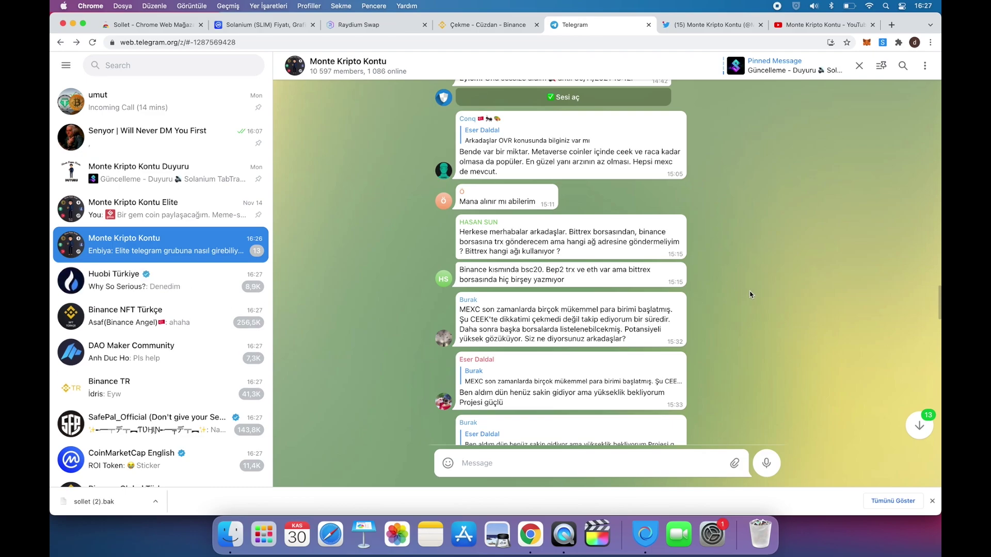
{"action": "left_click", "coordinate": [815, 27]}
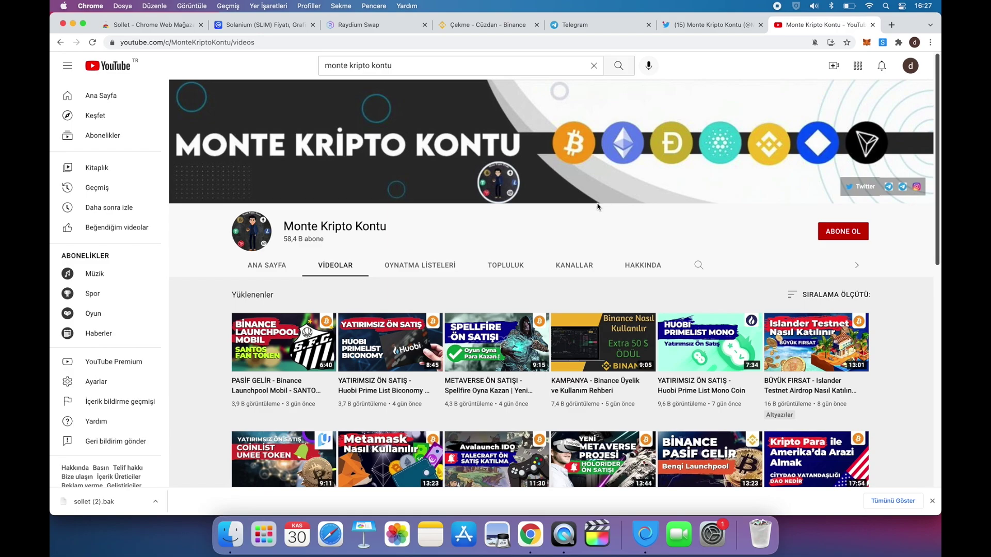